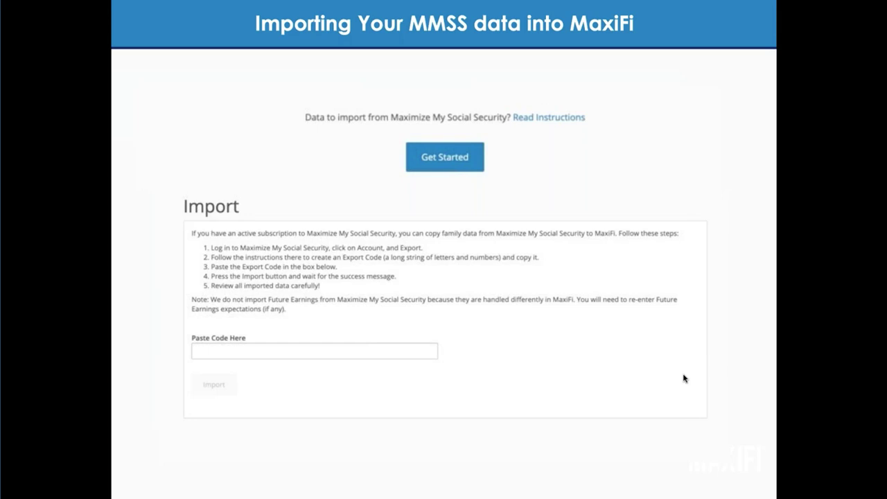
Advance to the Case Study slide and exit the slideshow to edit slide 14
key(Right)
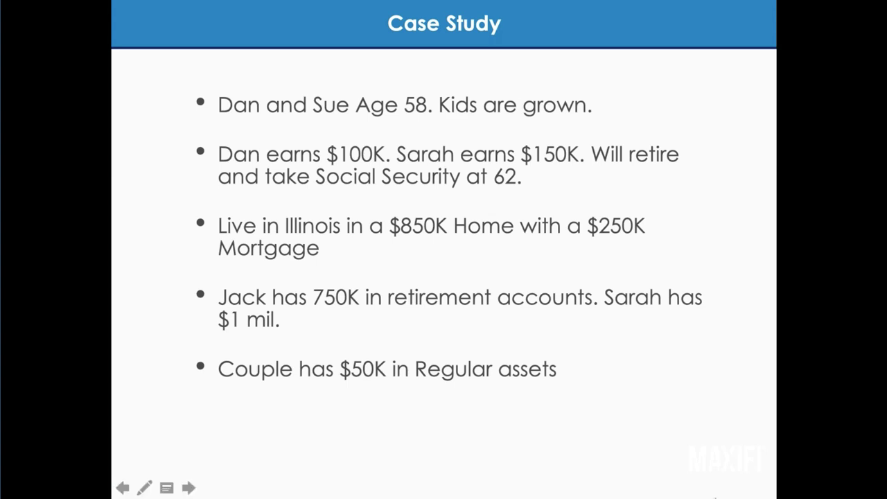
key(Escape)
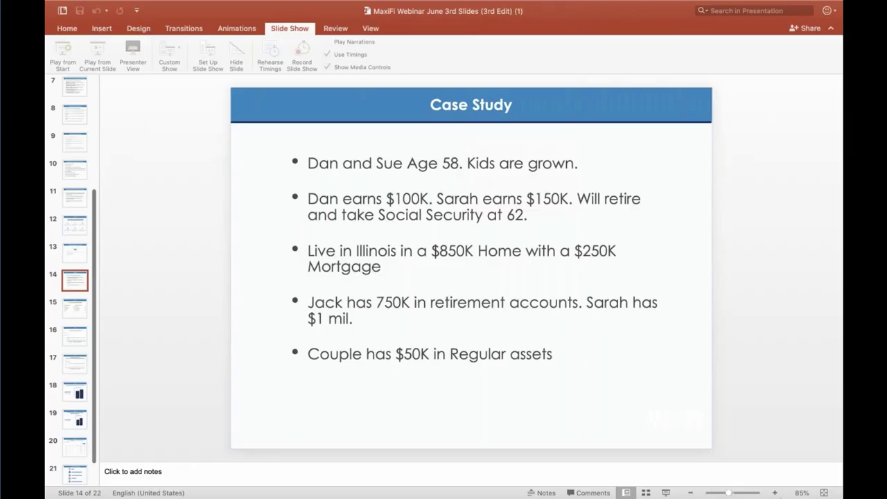
mouse_move(794, 495)
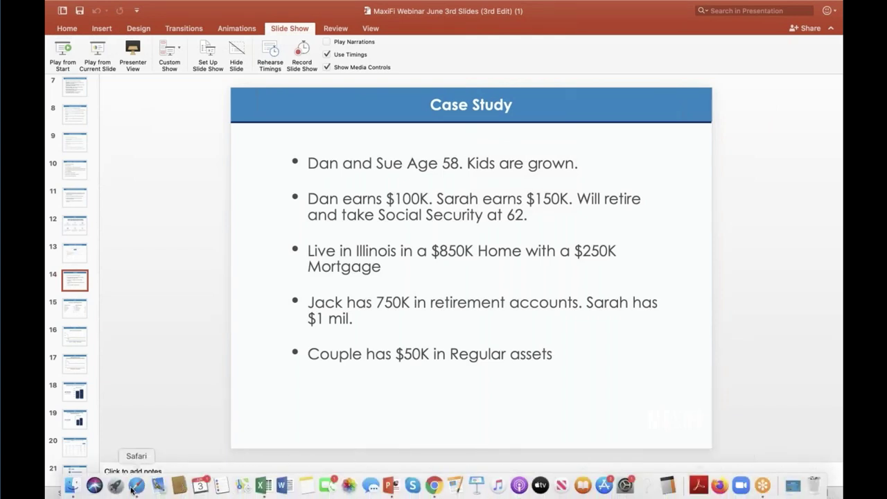
Bring the MaxiFi website forward in Safari and show the Our Story dropdown
click(133, 487)
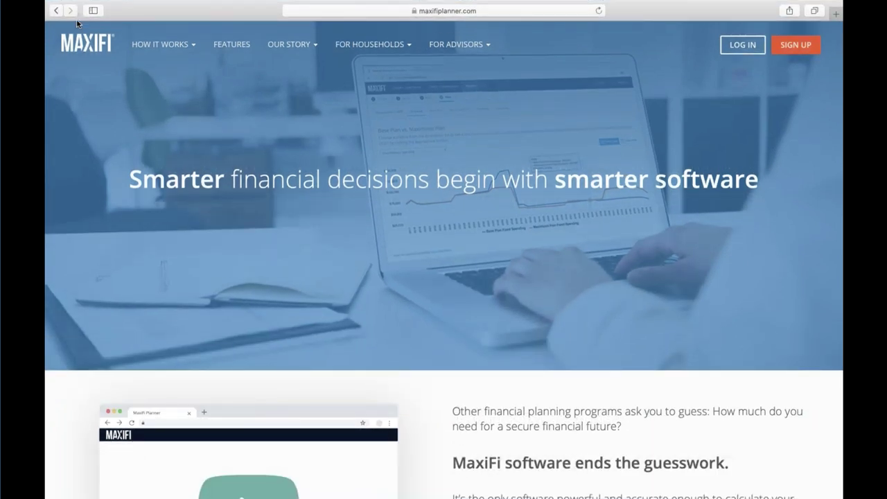
click(285, 44)
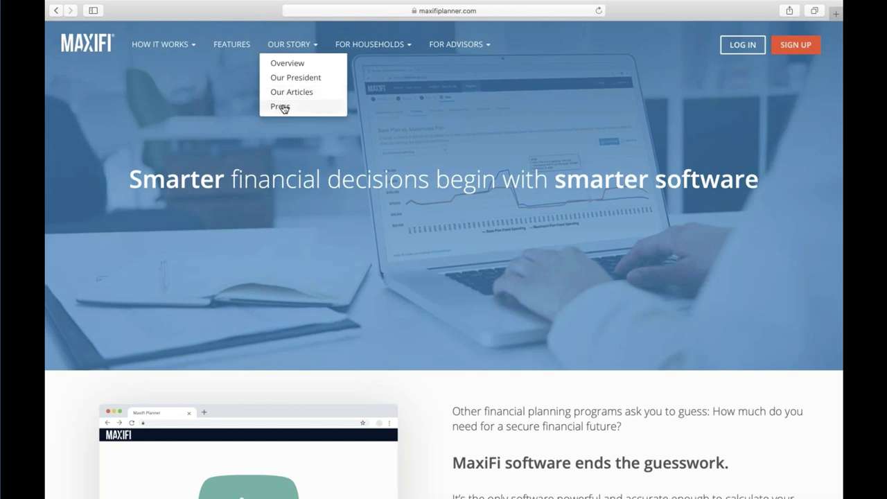
Open the Press page and scroll through the MaxiFi press articles
click(280, 106)
scroll(368, 226, down, 10)
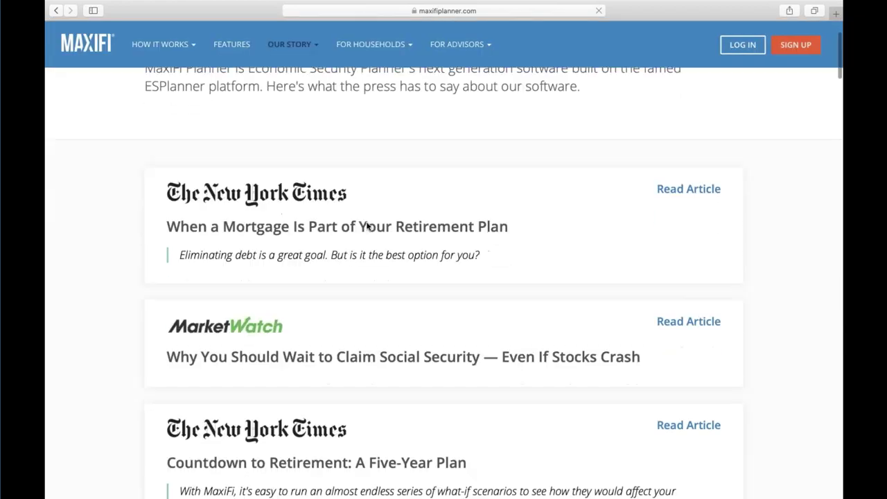
scroll(367, 226, down, 6)
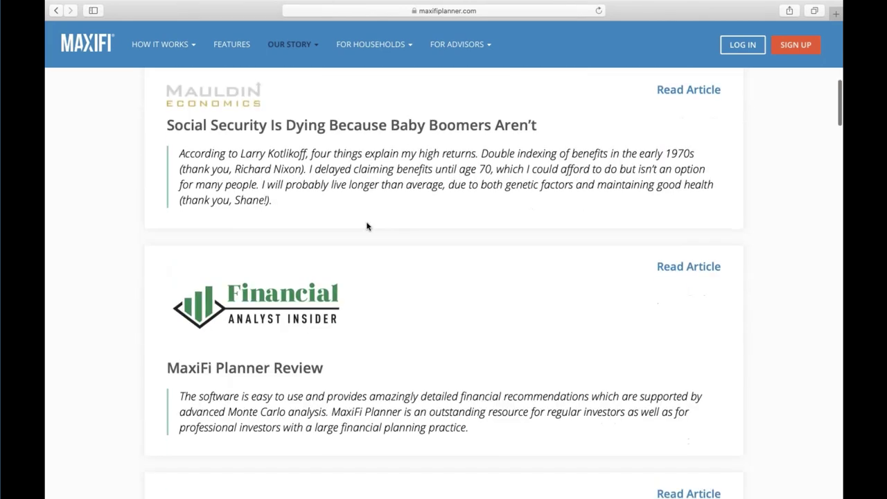
scroll(367, 225, down, 10)
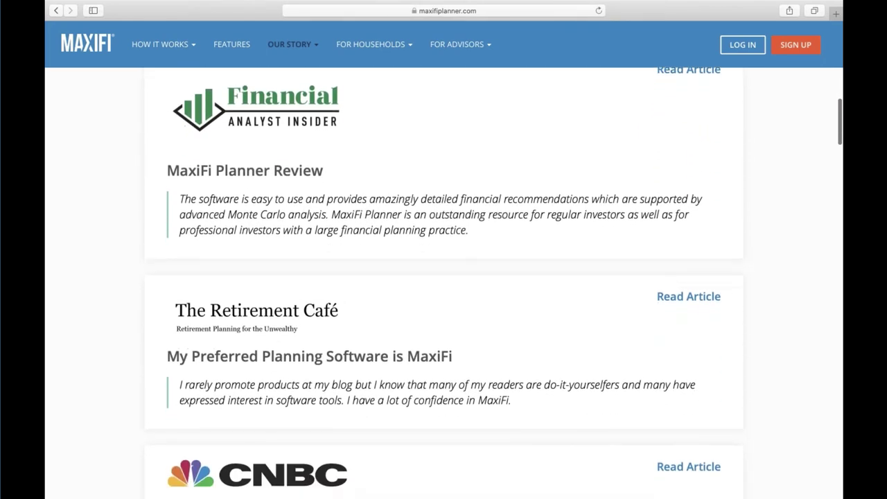
scroll(443, 277, down, 10)
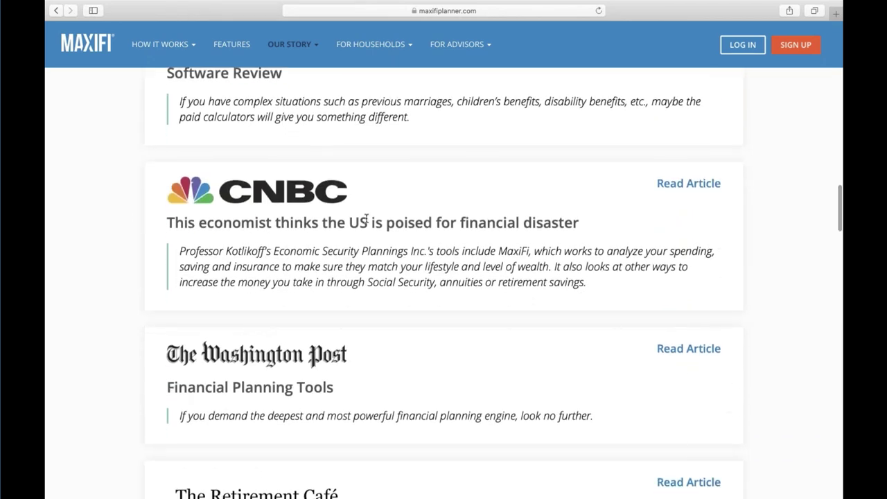
scroll(172, 52, up, 5)
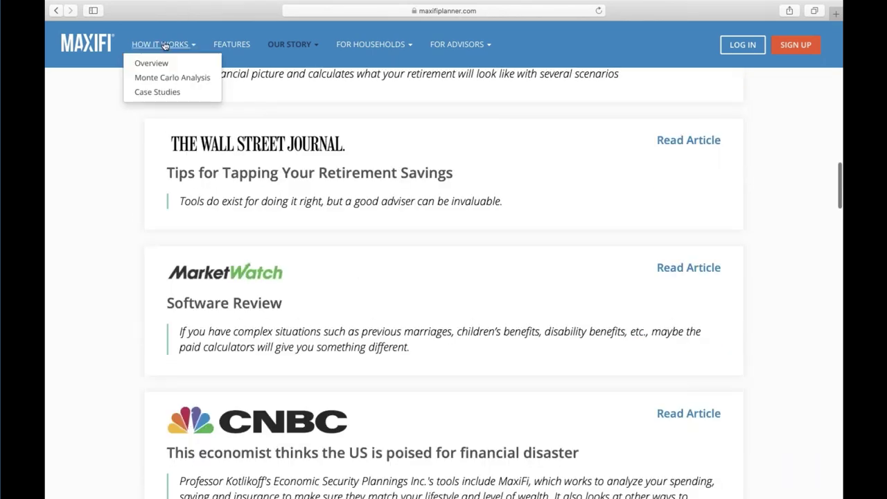
Return to the MaxiFi home page and scroll down to the footer
click(100, 44)
scroll(443, 263, down, 5)
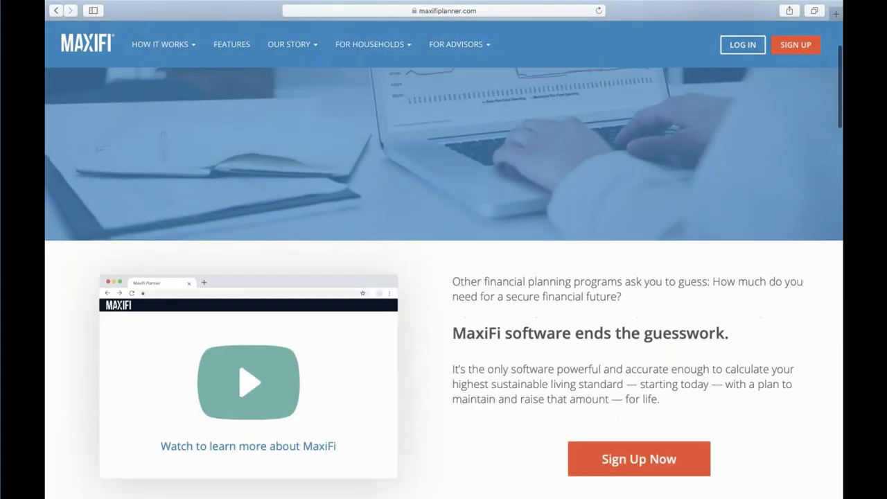
scroll(444, 277, down, 2)
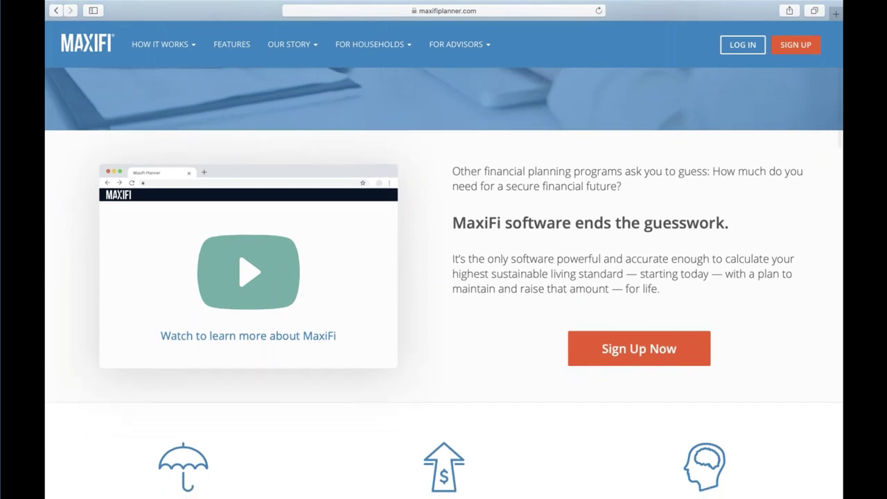
scroll(444, 277, down, 2)
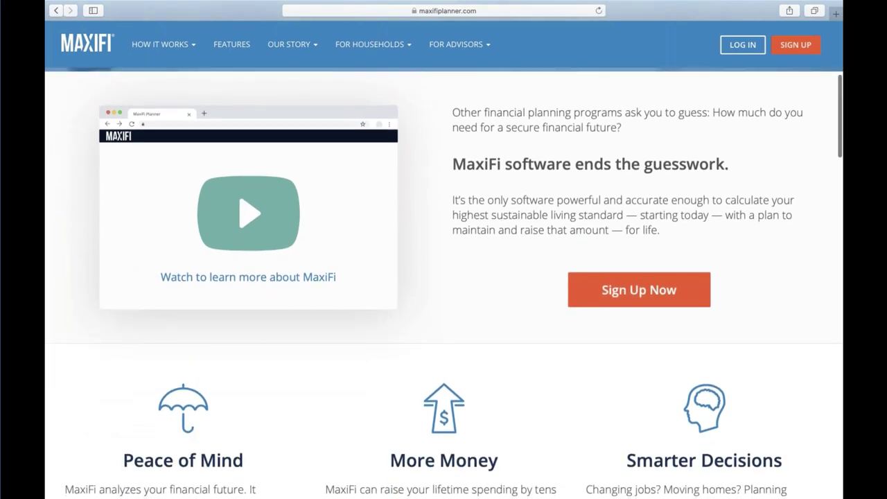
scroll(444, 277, down, 10)
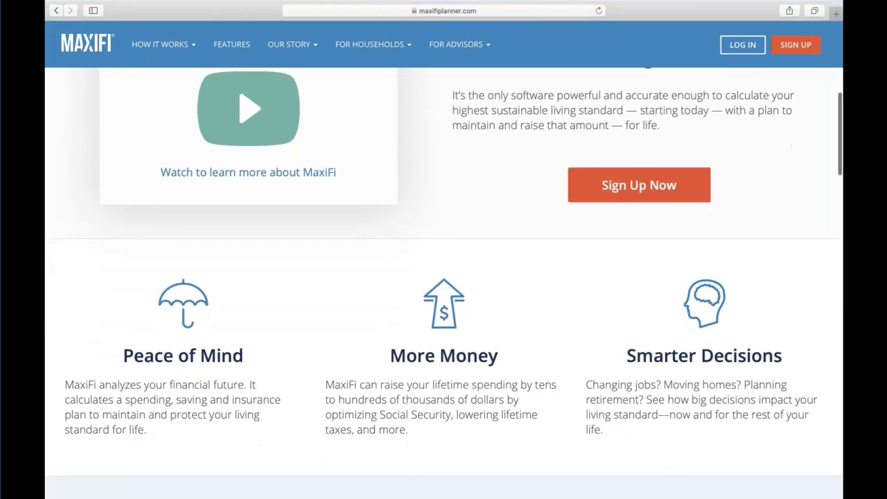
scroll(444, 277, down, 20)
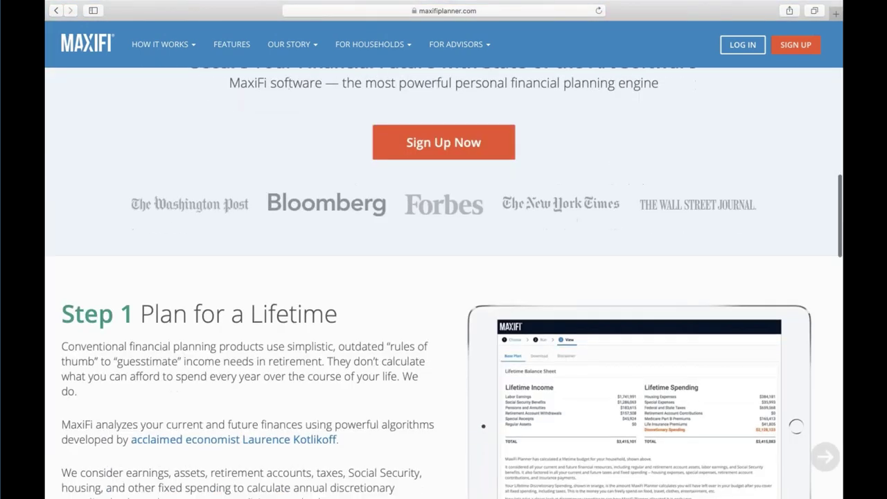
scroll(309, 297, down, 12)
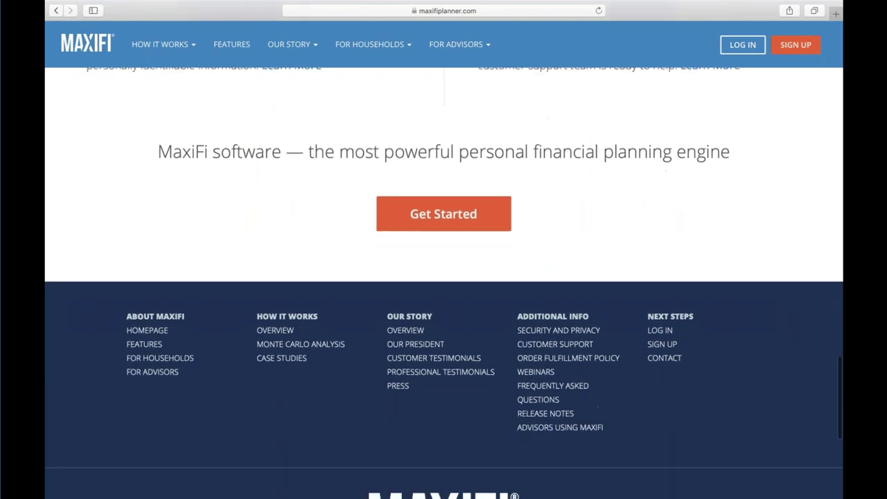
Open the Case Studies page and browse the case study cards
click(301, 359)
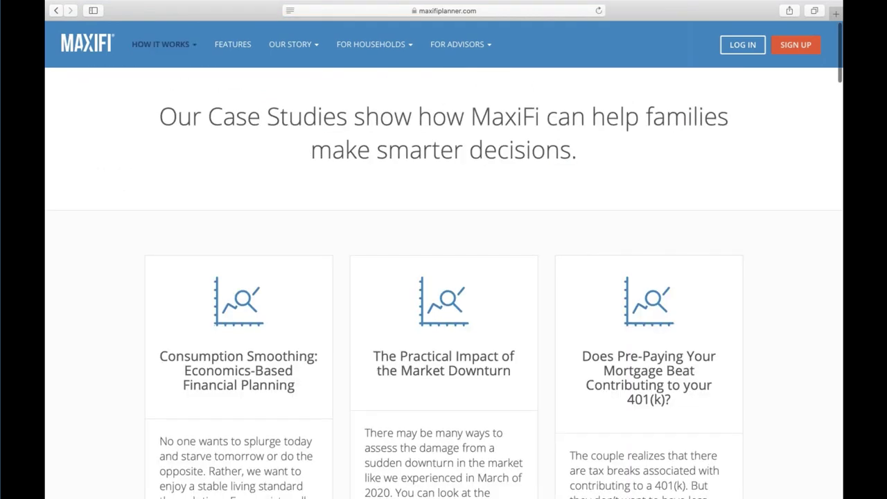
scroll(443, 283, down, 15)
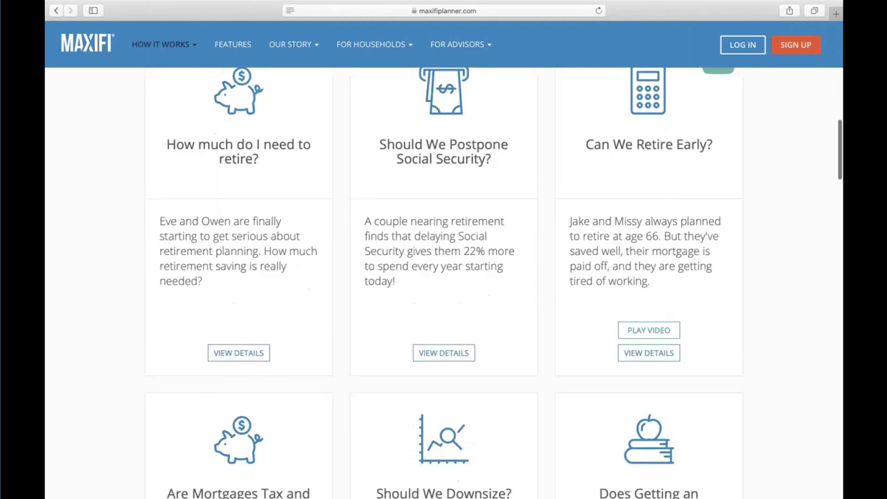
scroll(443, 283, down, 10)
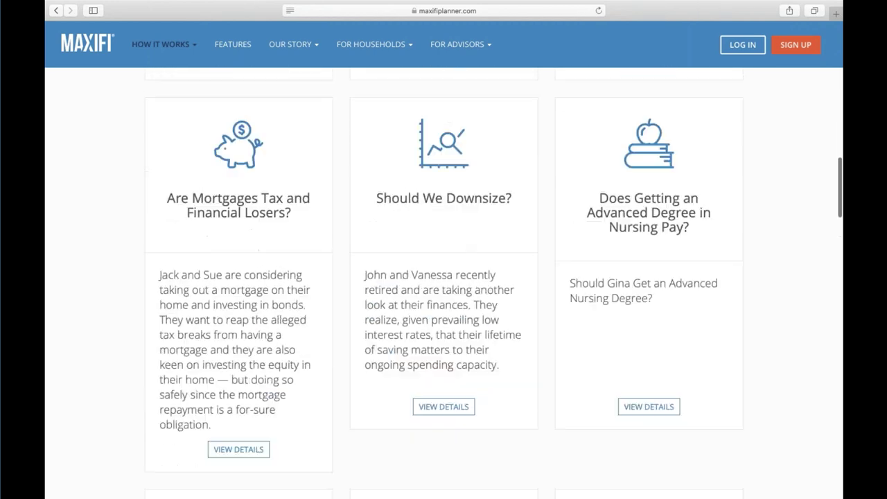
scroll(443, 282, up, 10)
Open Our Story > Our Articles and scroll through the president's Forbes articles
mouse_move(291, 45)
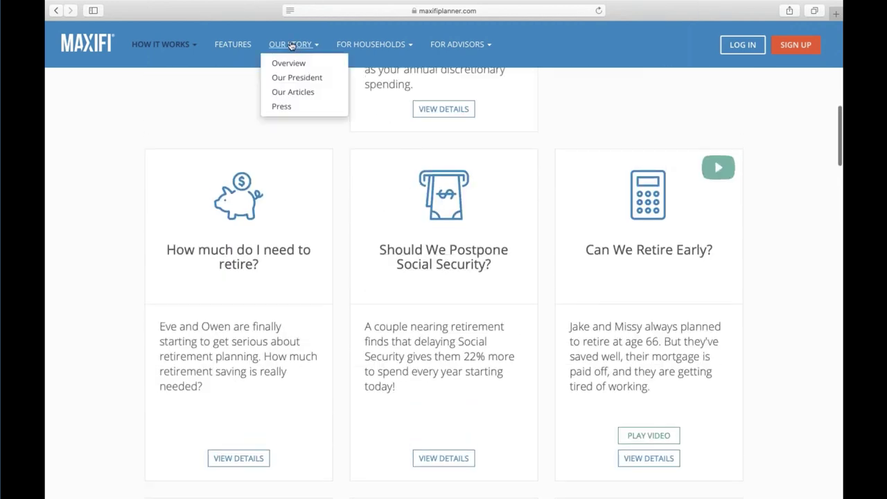
click(298, 92)
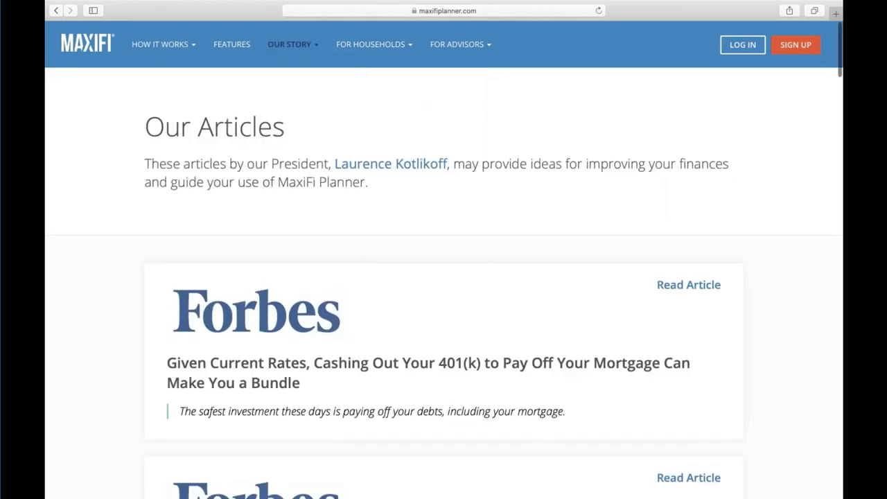
scroll(443, 282, down, 15)
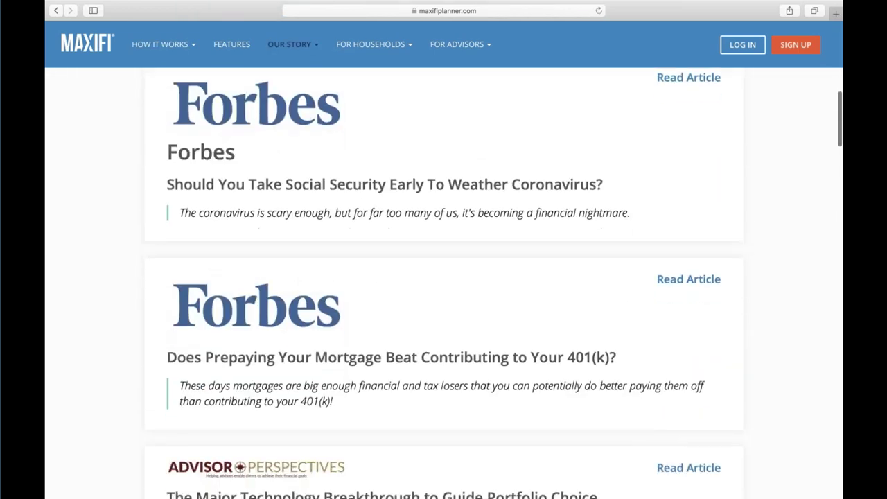
scroll(370, 110, up, 2)
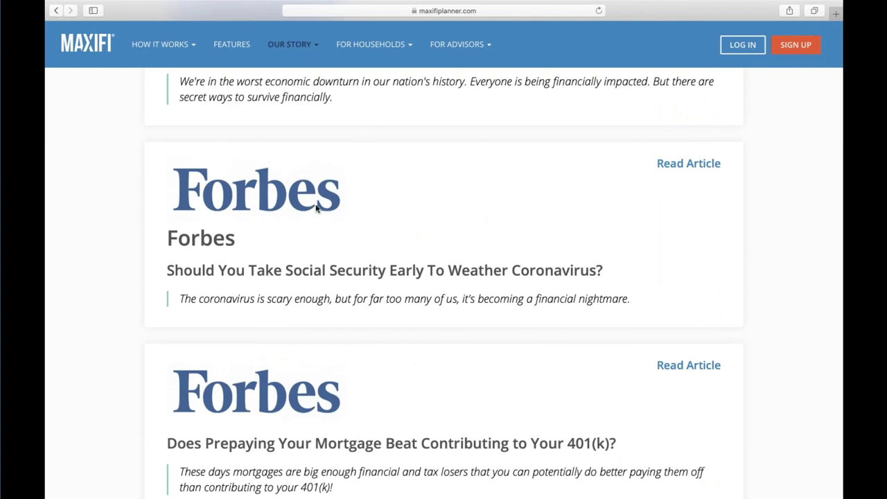
scroll(319, 222, up, 5)
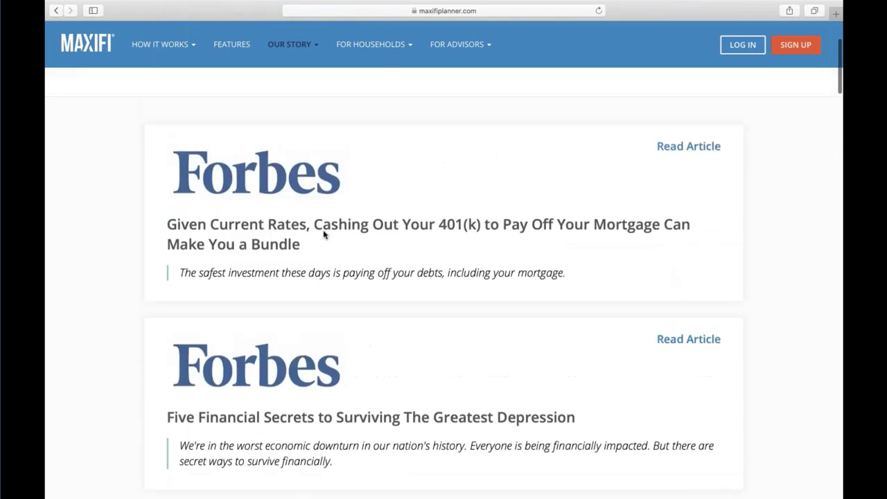
scroll(324, 235, up, 3)
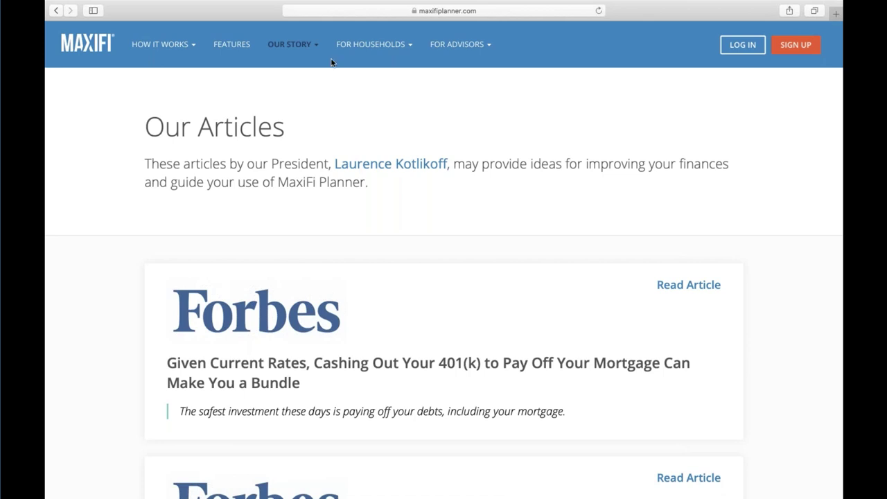
Close the Safari window and open the full MaxiFi Planner client list in Chrome
mouse_move(145, 2)
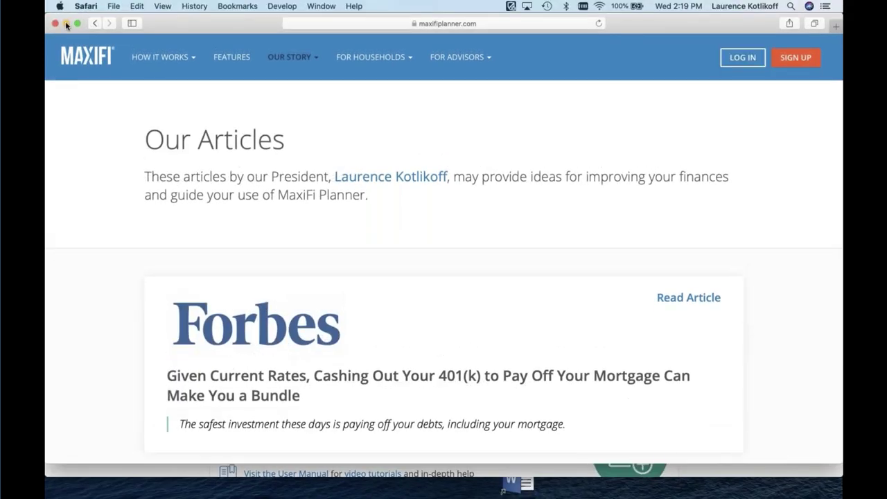
click(55, 24)
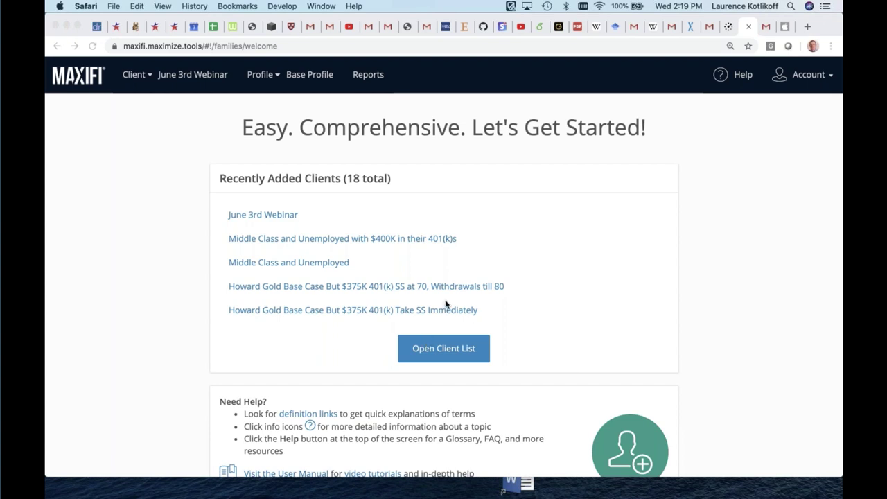
scroll(445, 305, down, 2)
click(445, 316)
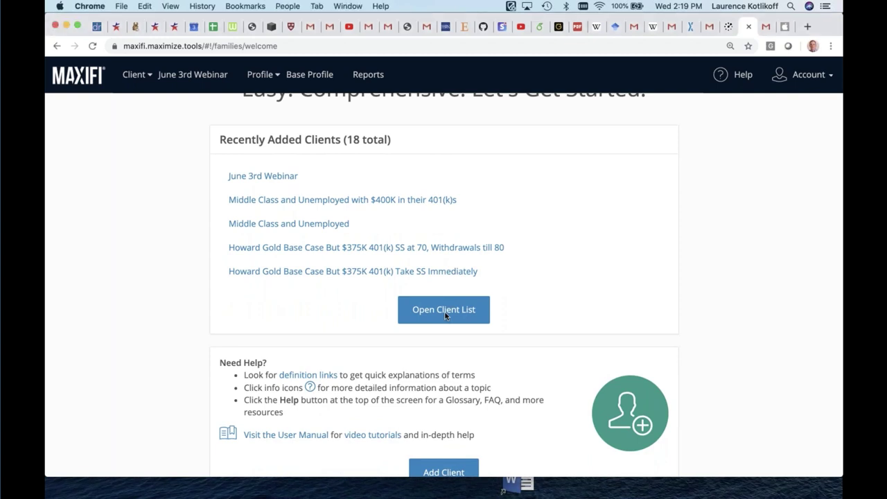
click(446, 316)
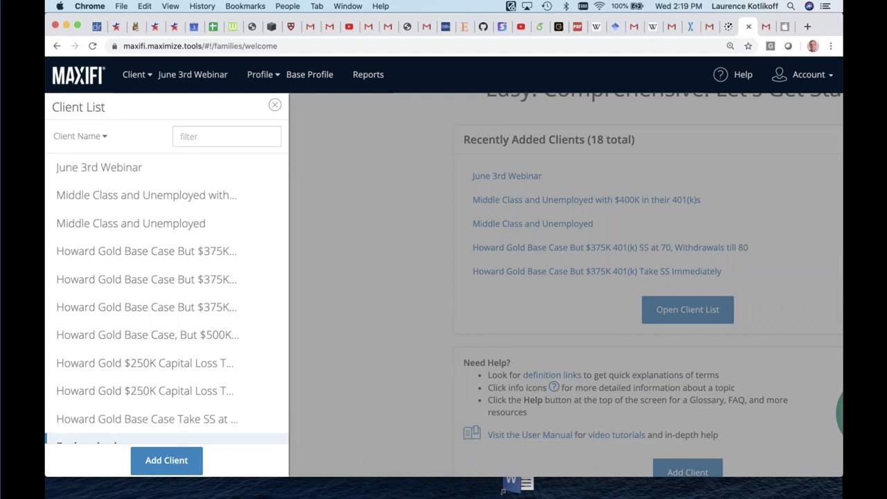
click(168, 461)
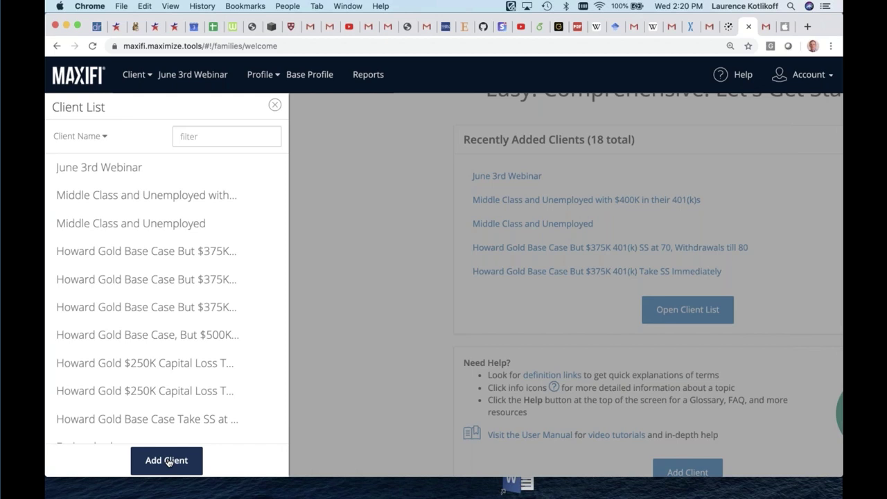
Start a new client's family setup and enter the client's name
click(167, 462)
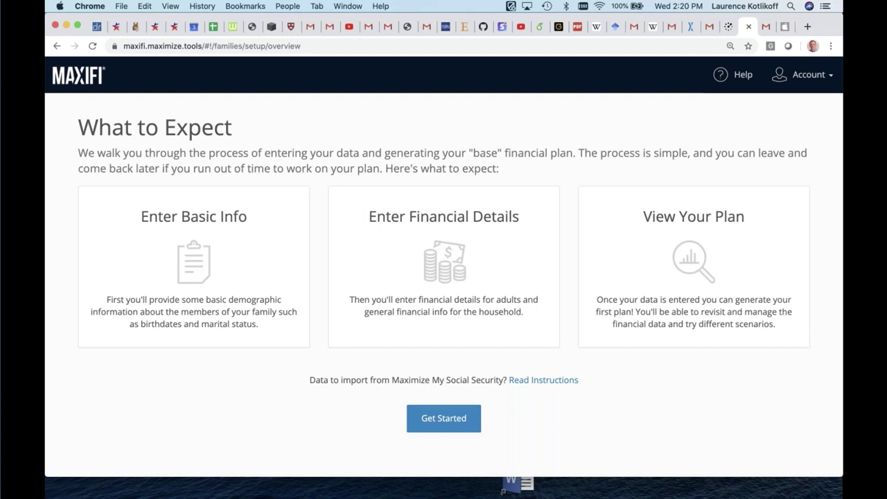
click(452, 424)
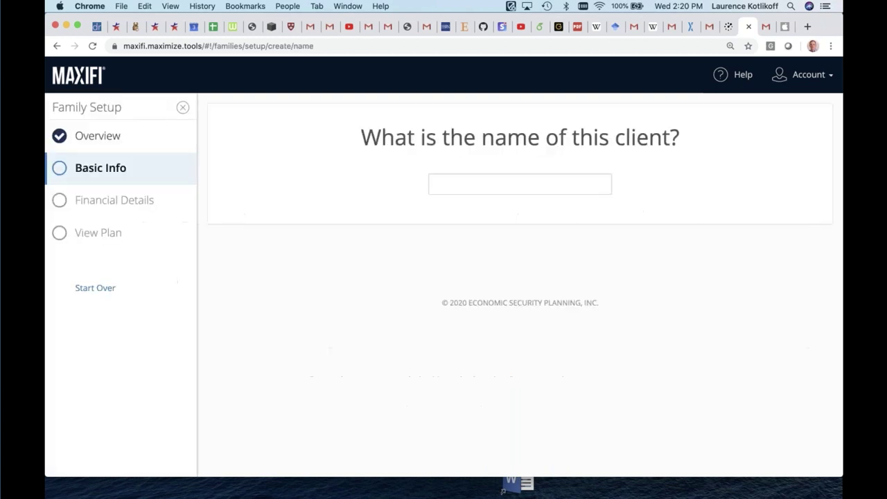
click(527, 185)
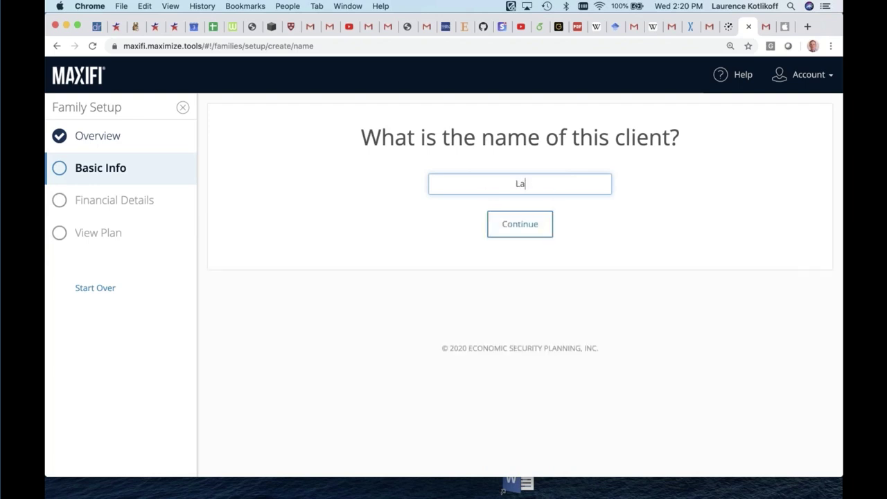
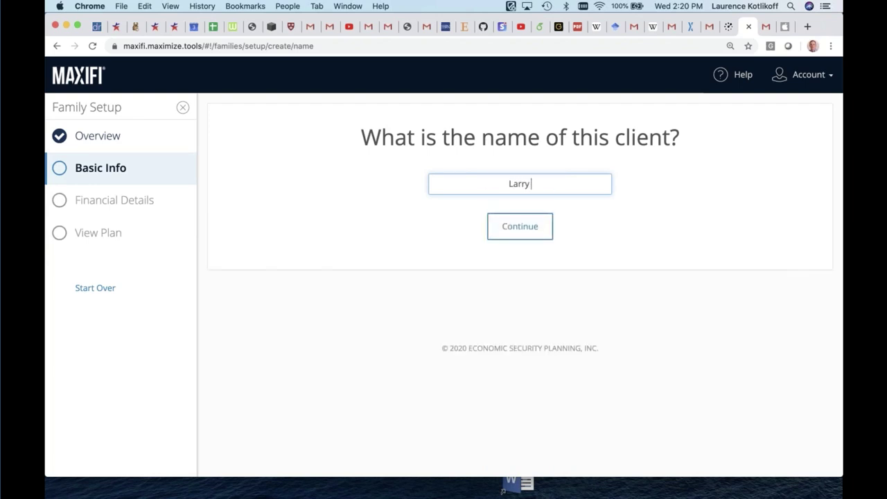
click(513, 224)
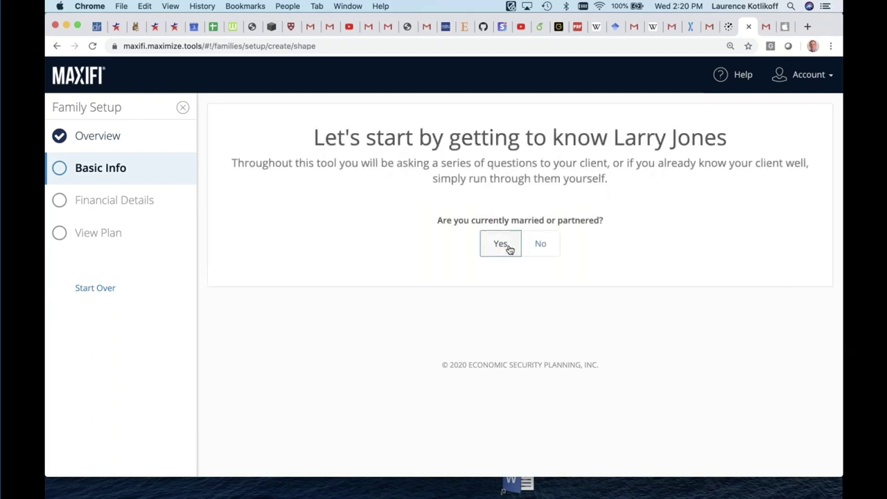
Record the client as married with no children and continue to the adults' details
click(507, 247)
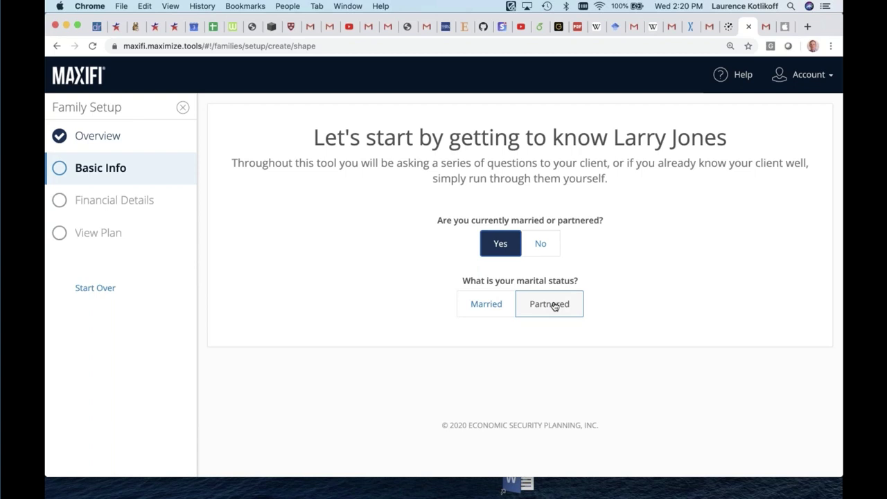
click(503, 303)
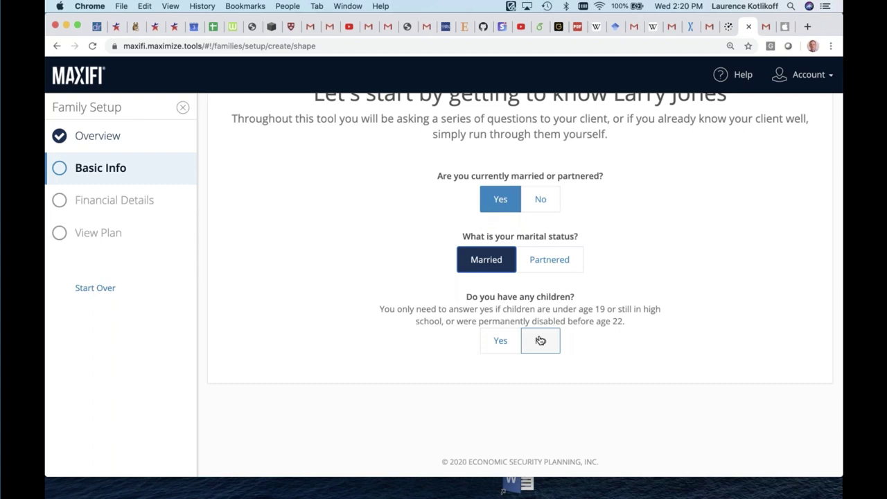
click(540, 340)
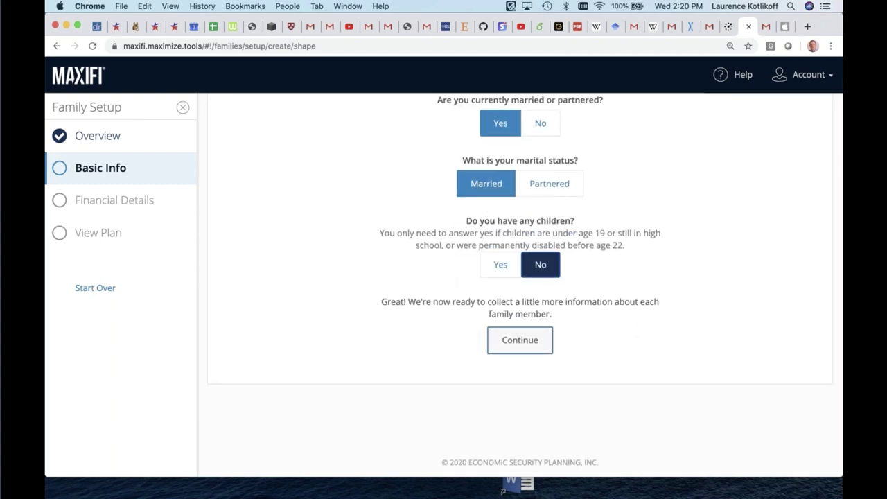
click(519, 339)
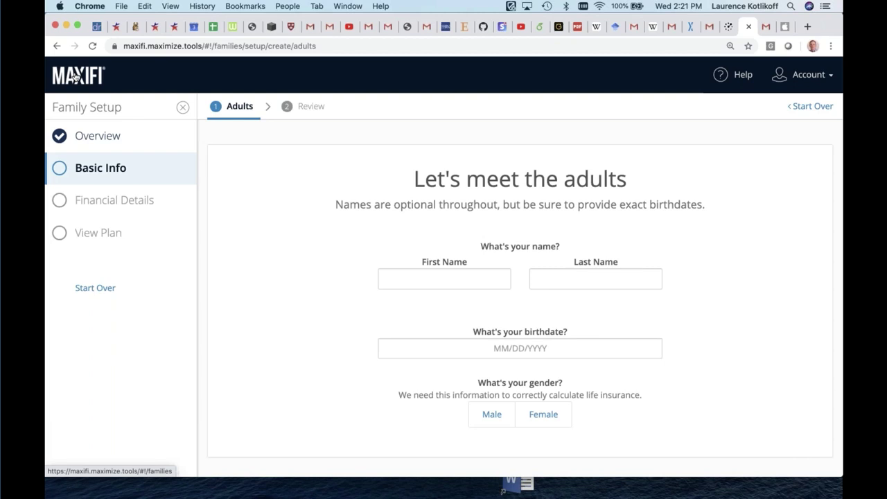
Open the June 3rd Webinar client's Base Profile from the welcome page
click(76, 77)
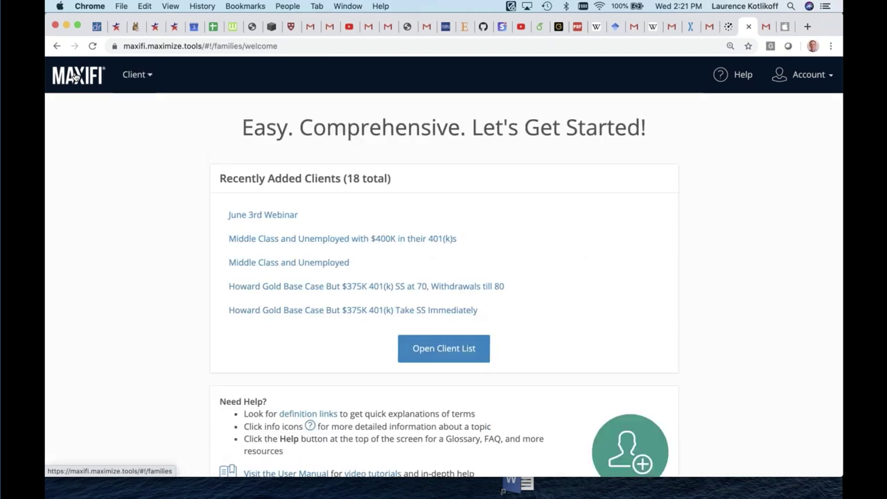
click(278, 215)
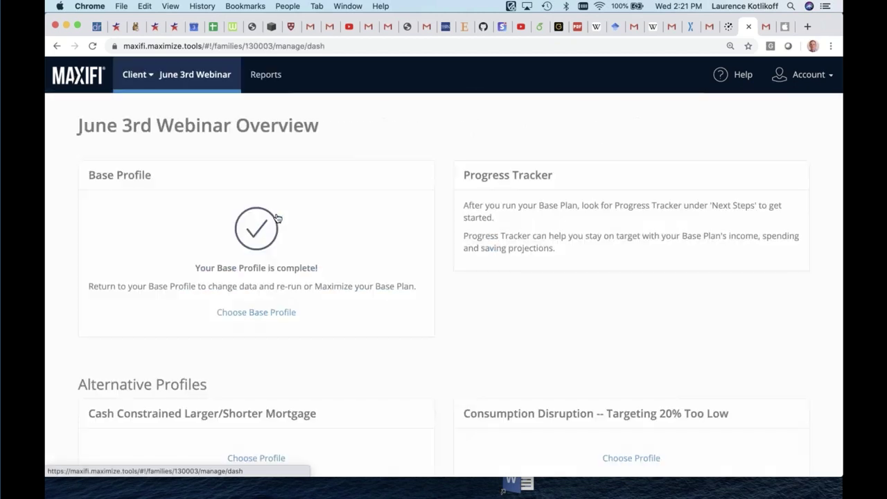
click(283, 316)
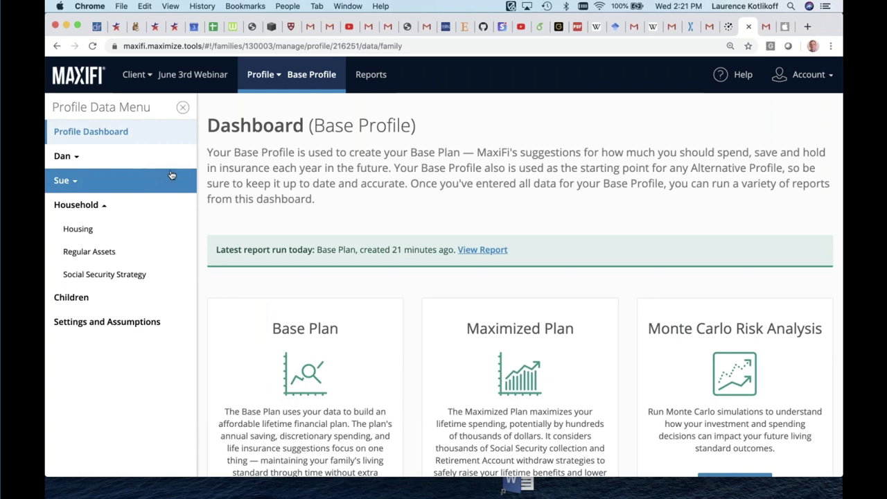
Review the profile list and cancel adding a new alternative profile
click(281, 75)
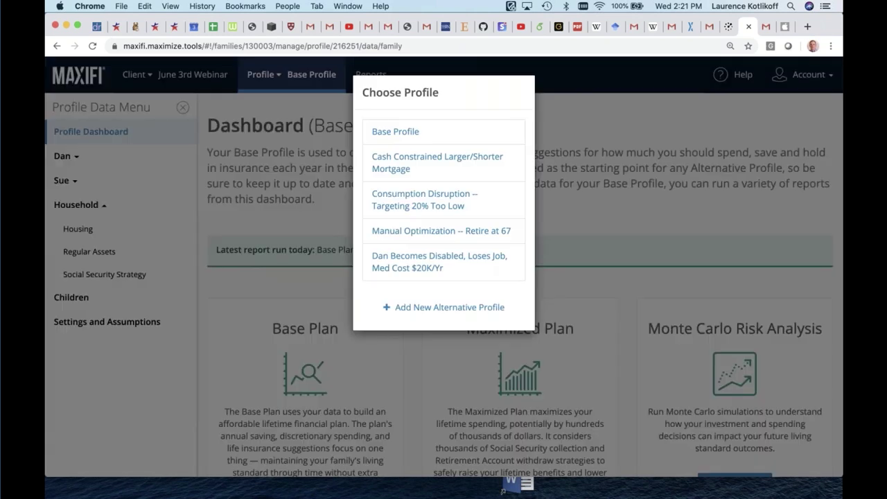
click(305, 74)
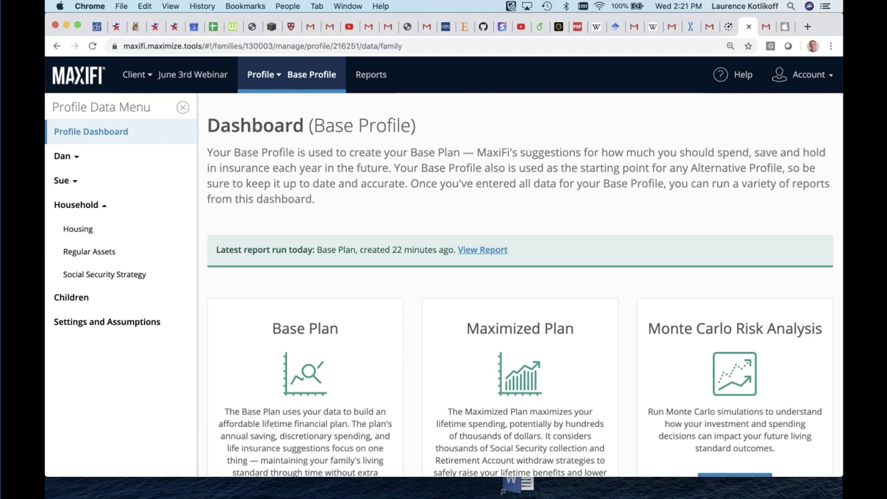
click(277, 78)
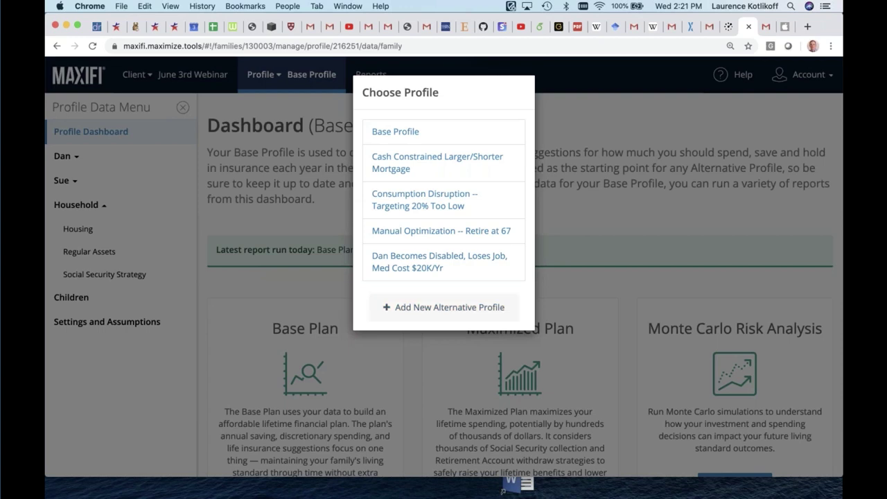
click(443, 307)
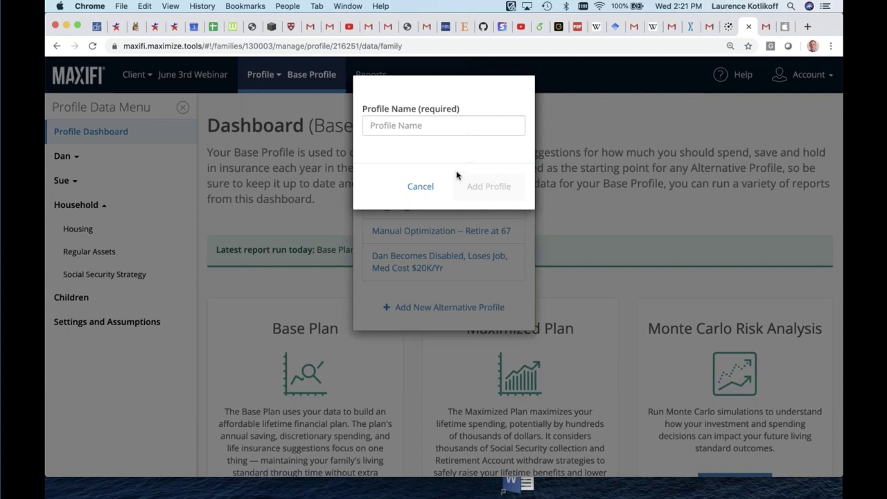
click(420, 188)
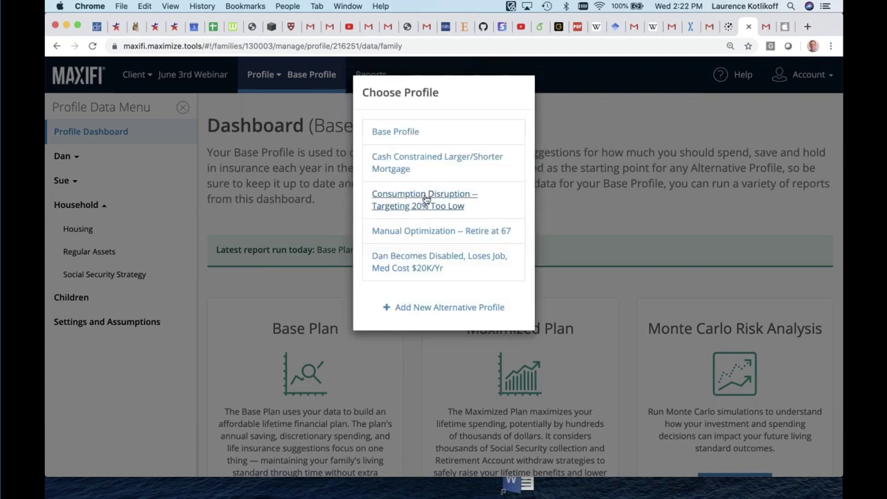
click(297, 107)
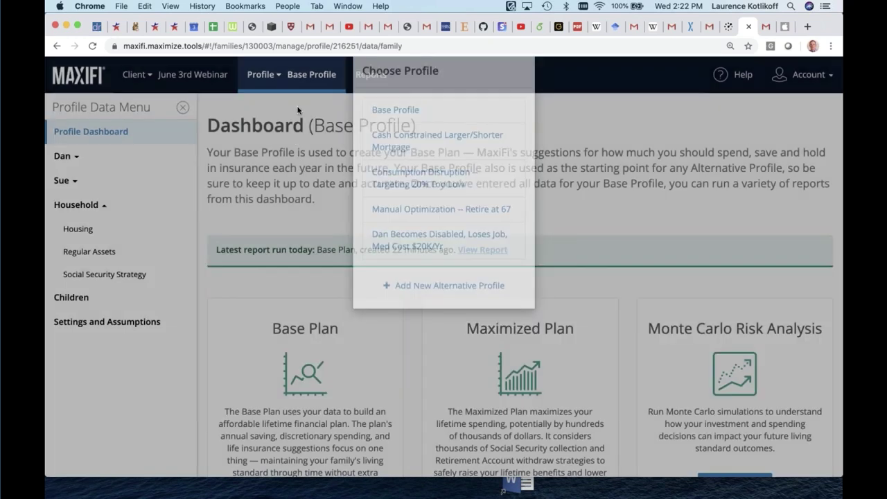
Open the first adult's profile, check maximum-age choices, then view Current/Future Earnings
click(65, 157)
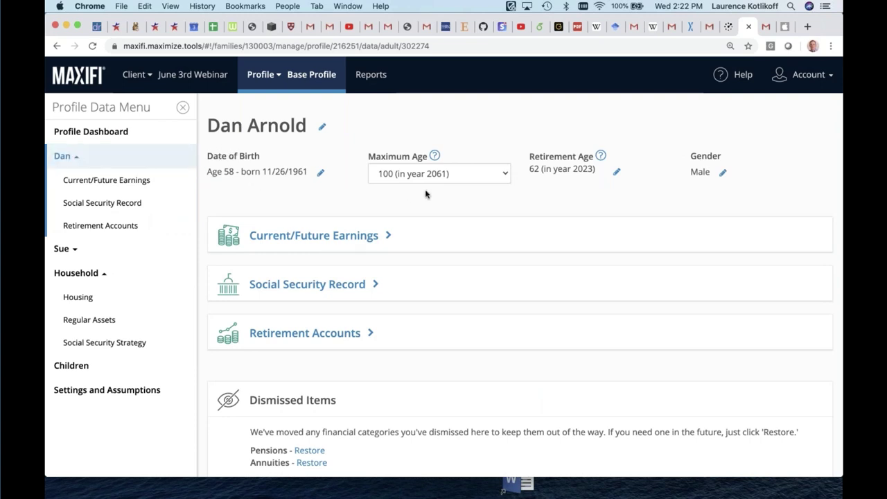
click(502, 179)
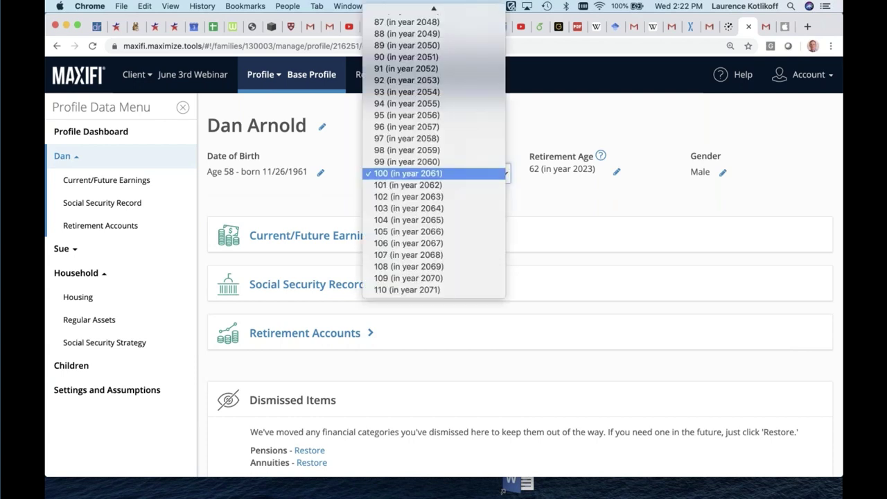
key(Escape)
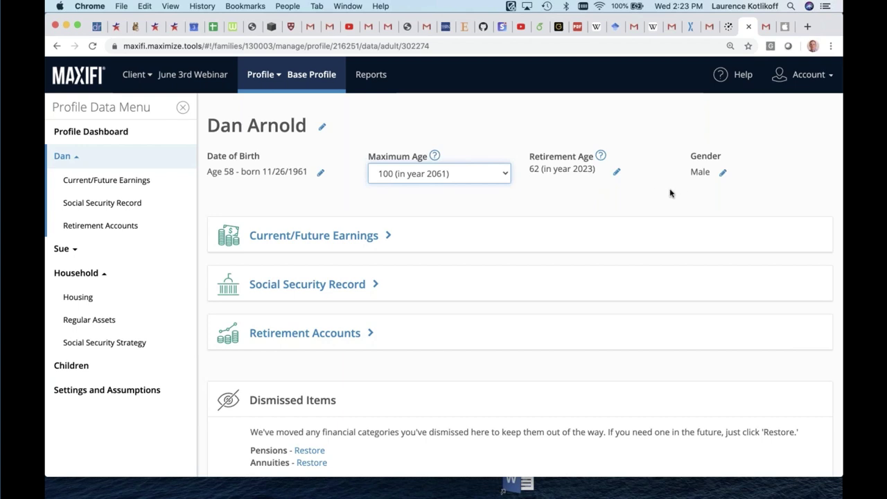
click(298, 236)
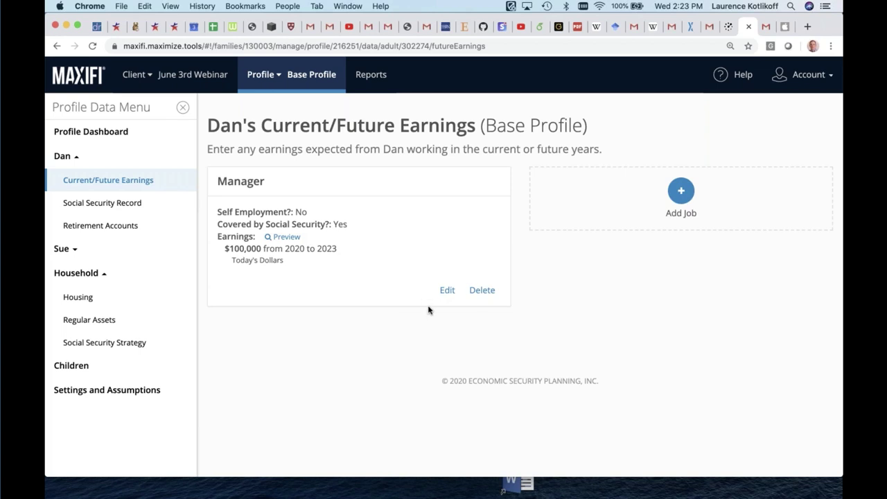
Edit the Manager job's $100,000 earnings projection for 2020–2023
click(448, 291)
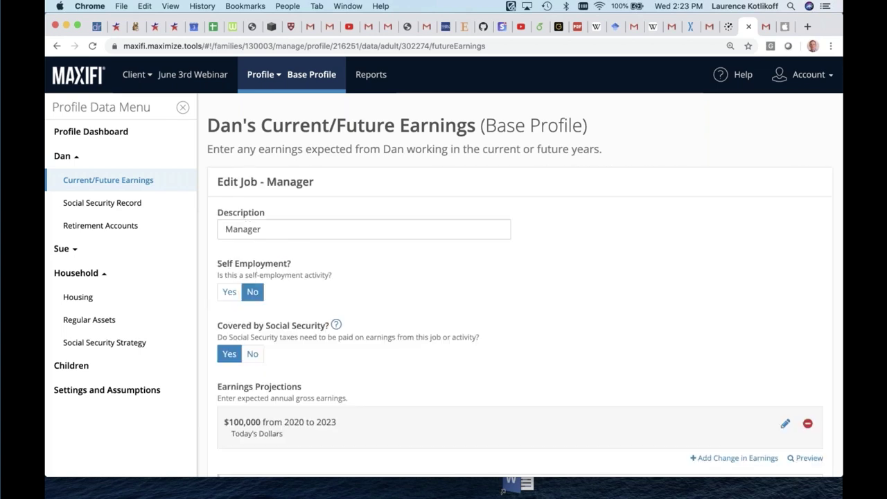
scroll(426, 323, down, 5)
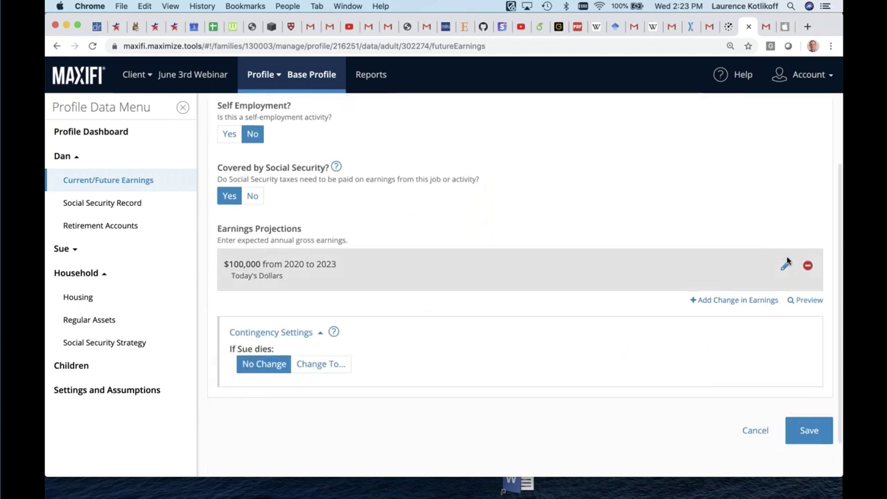
click(786, 264)
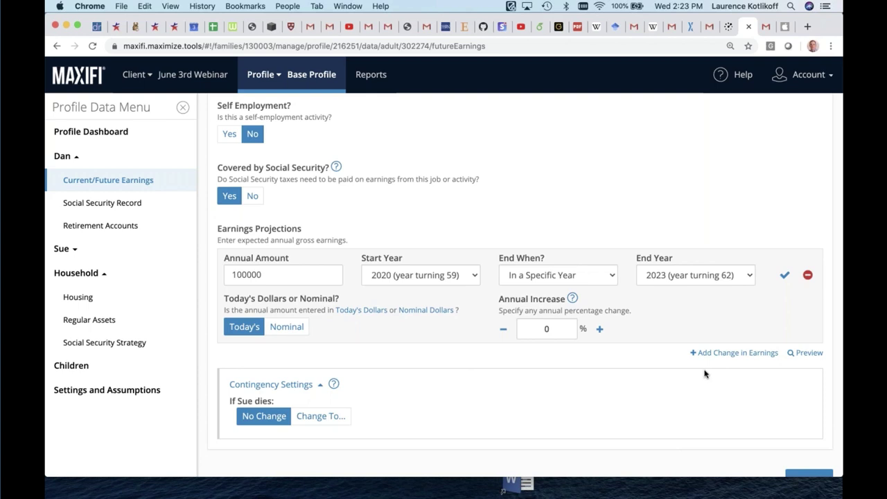
right_click(705, 374)
click(637, 366)
scroll(647, 358, up, 2)
scroll(647, 388, down, 1)
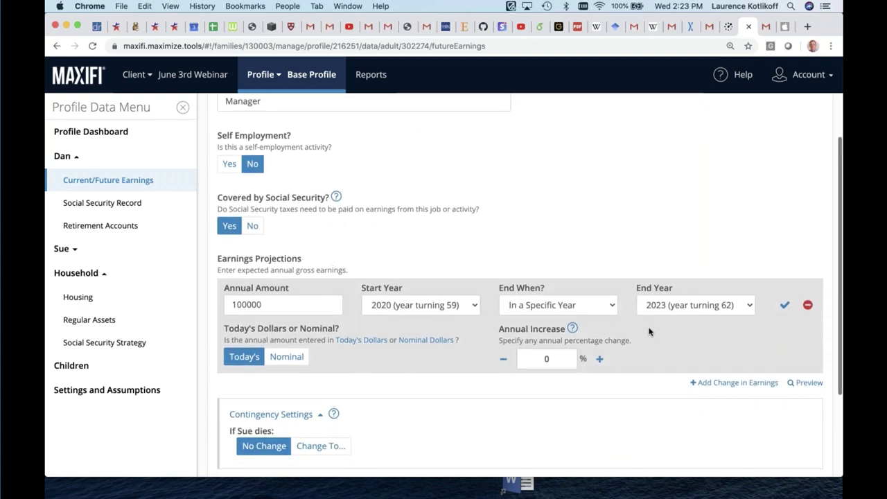
scroll(649, 331, up, 3)
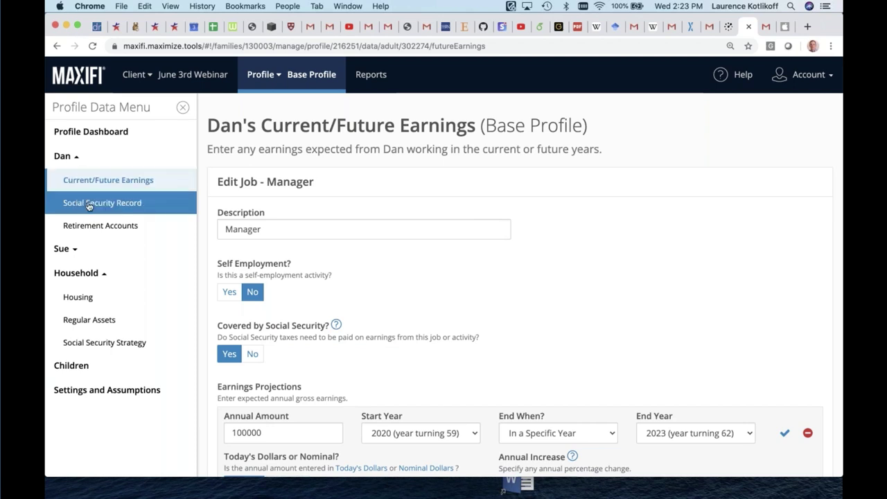
click(88, 203)
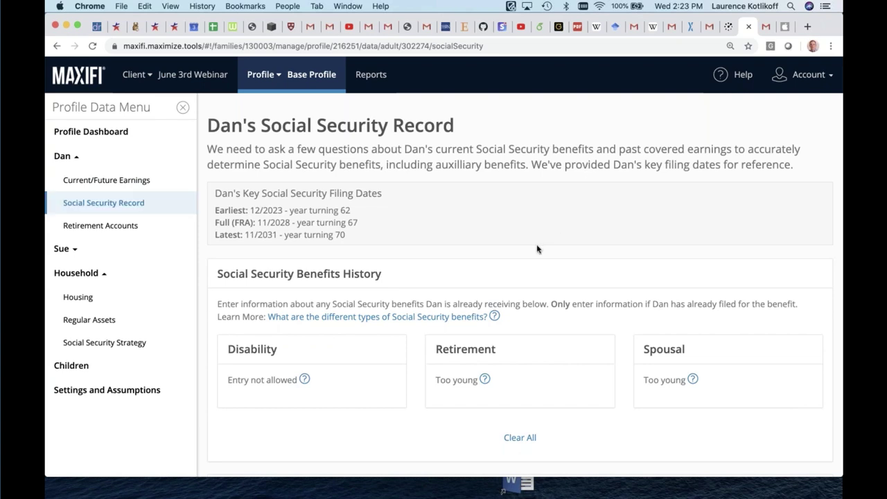
scroll(537, 250, down, 5)
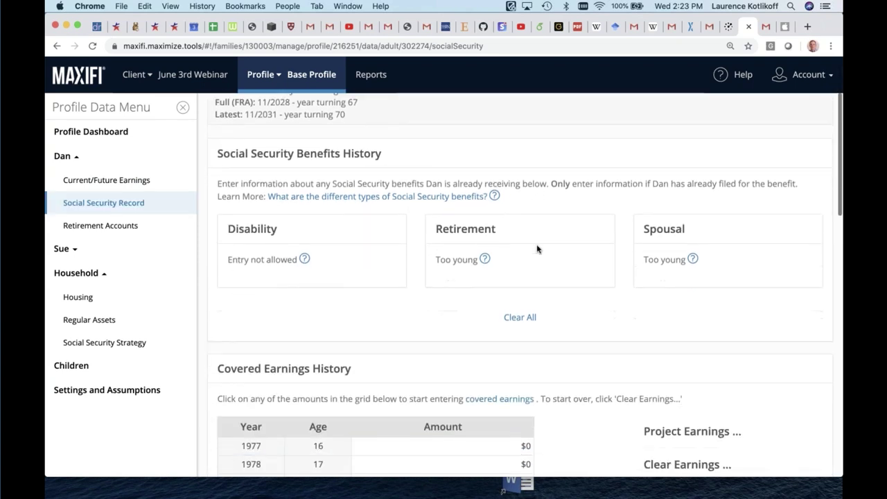
scroll(525, 285, down, 2)
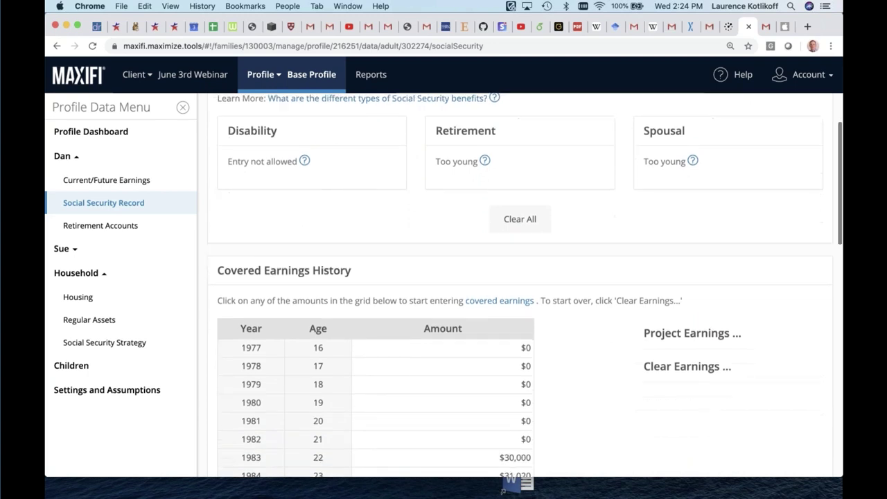
scroll(525, 284, down, 3)
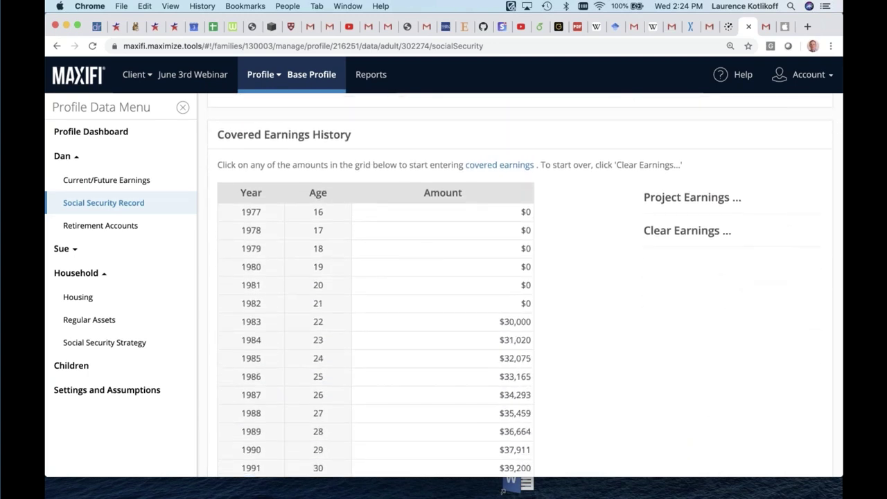
scroll(525, 284, up, 5)
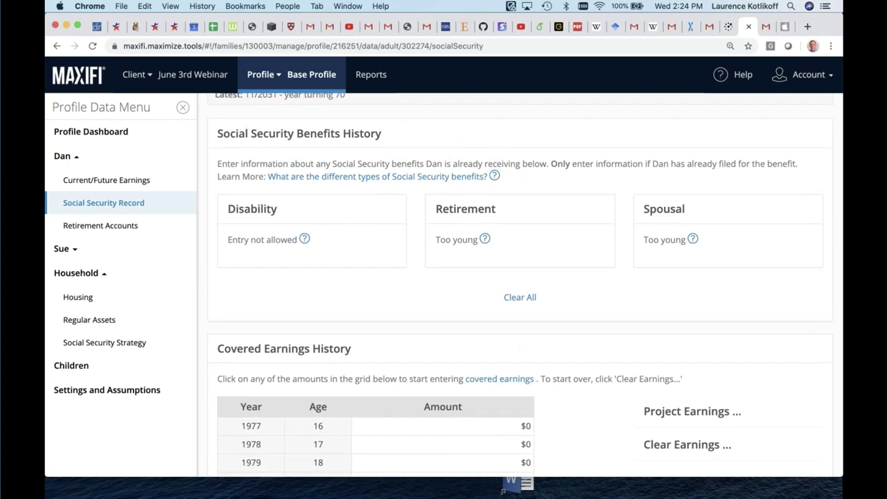
scroll(525, 284, down, 4)
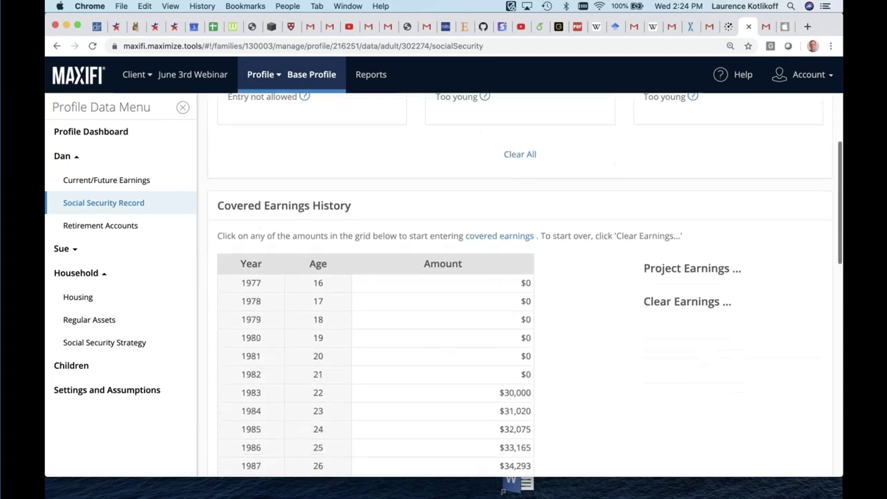
scroll(525, 285, down, 1)
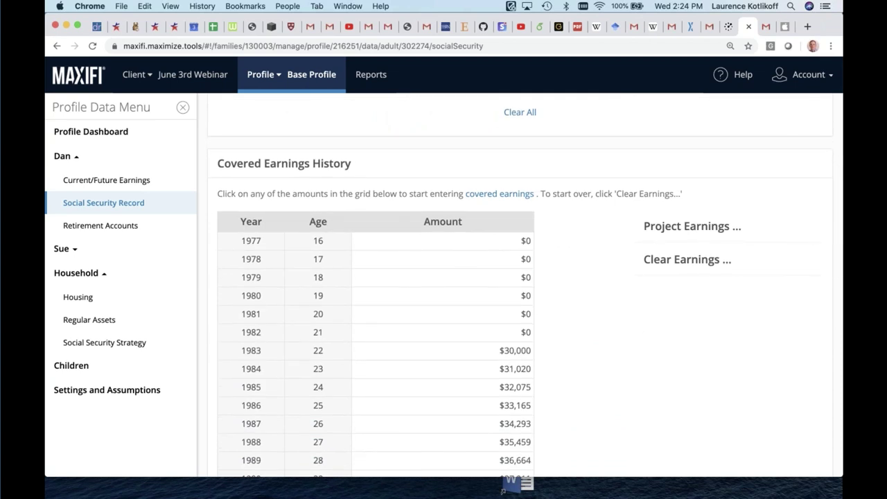
scroll(537, 248, down, 1)
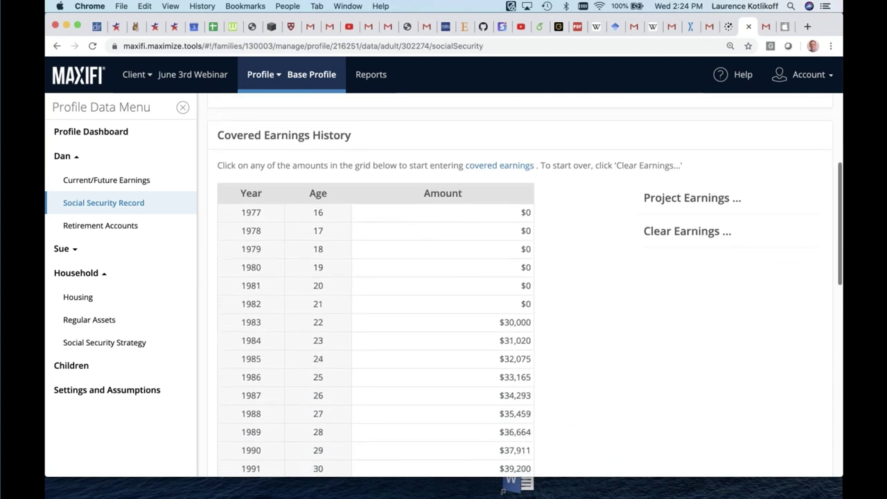
scroll(536, 247, down, 5)
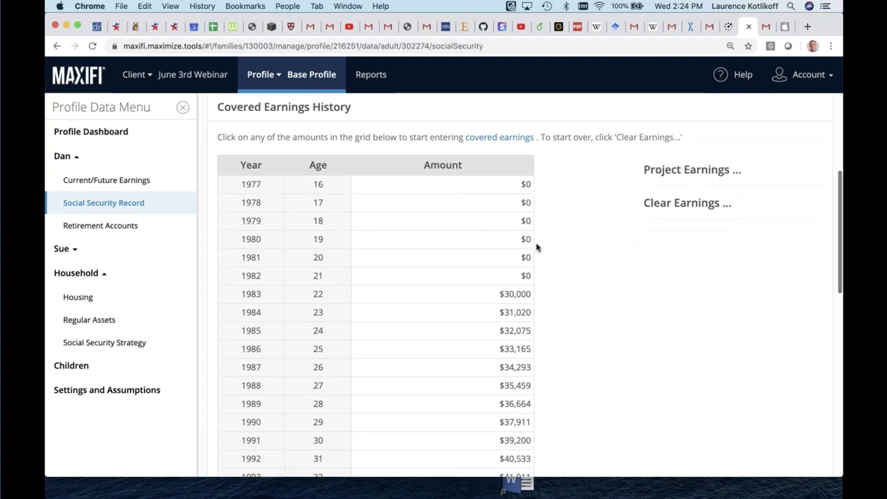
scroll(536, 248, down, 4)
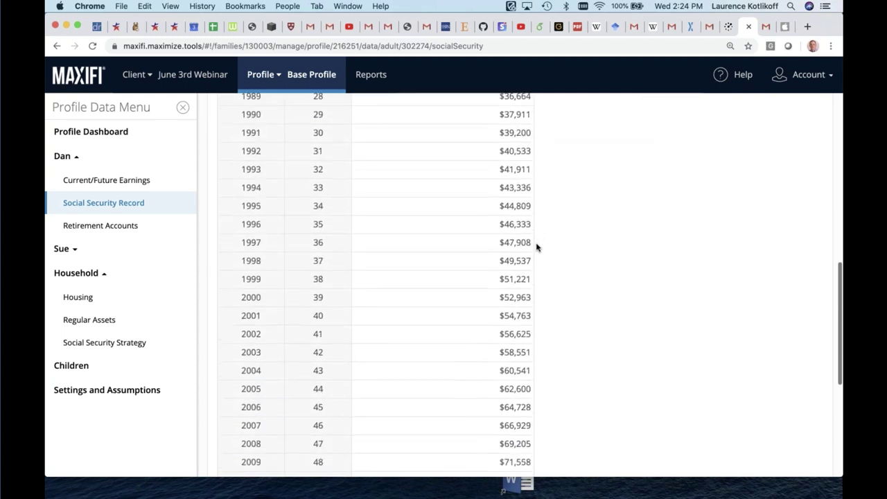
scroll(536, 247, down, 1)
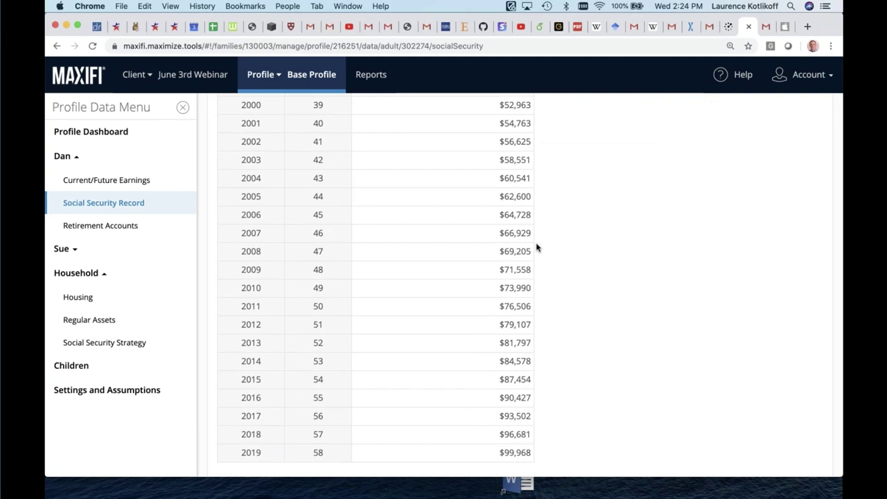
scroll(536, 247, up, 10)
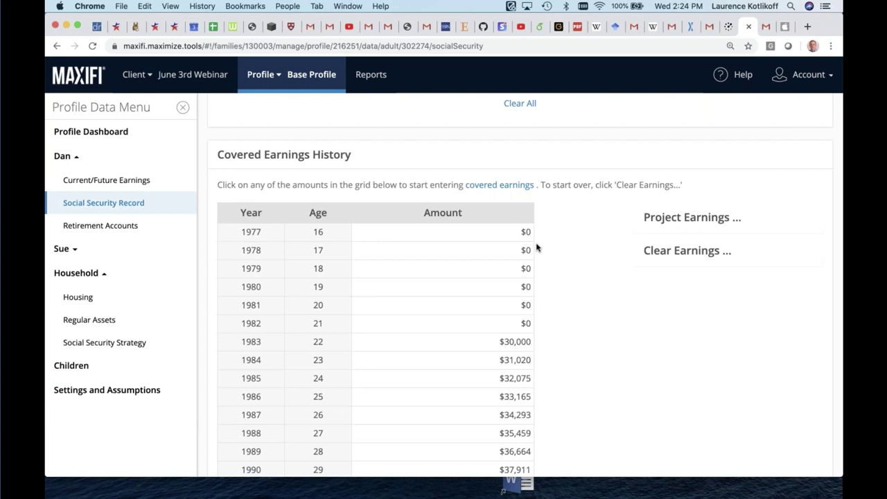
scroll(536, 247, down, 1)
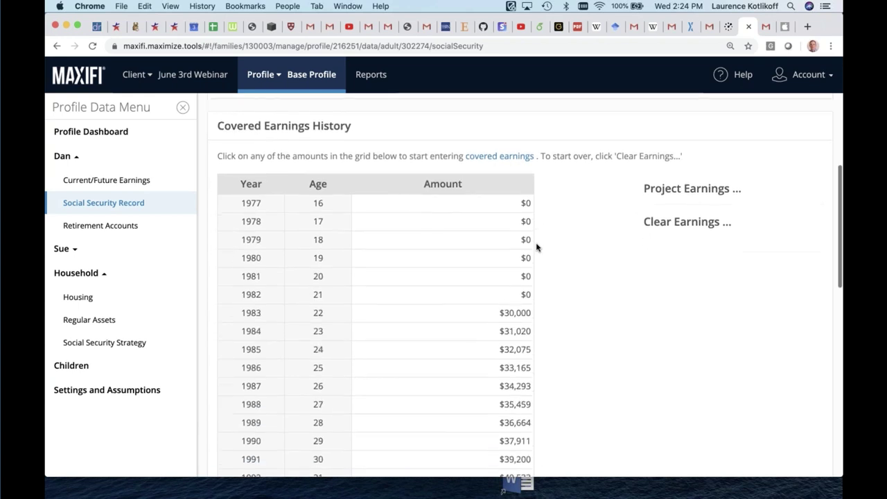
Open the first adult's retirement accounts, then the second adult's profile details
click(127, 226)
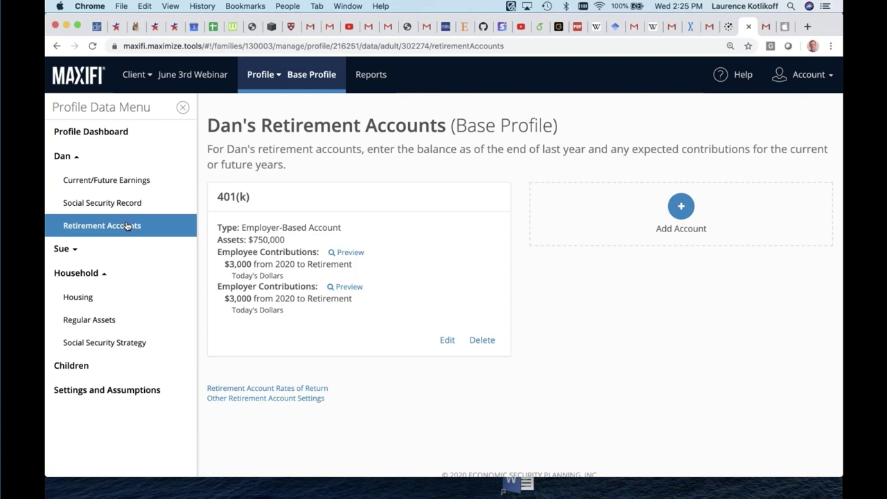
click(150, 246)
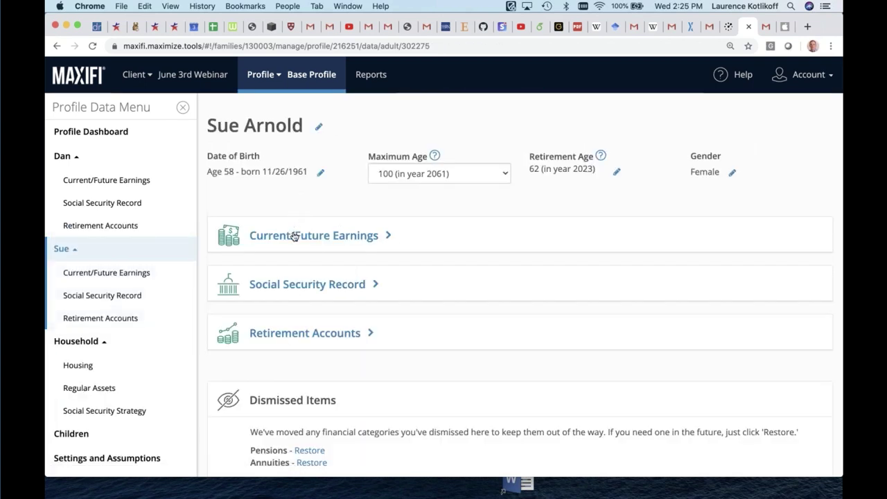
Review Sue's earnings, Social Security record and $1,500,000 SEP account, then open Household Housing
click(295, 236)
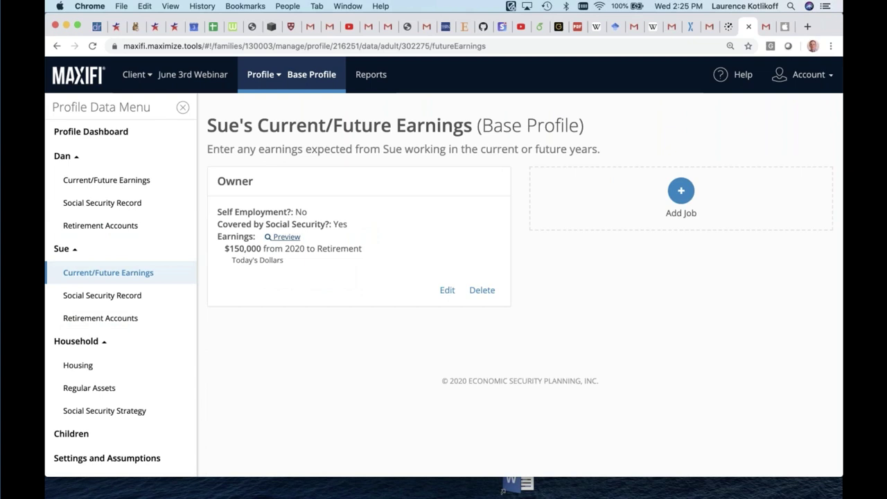
click(137, 303)
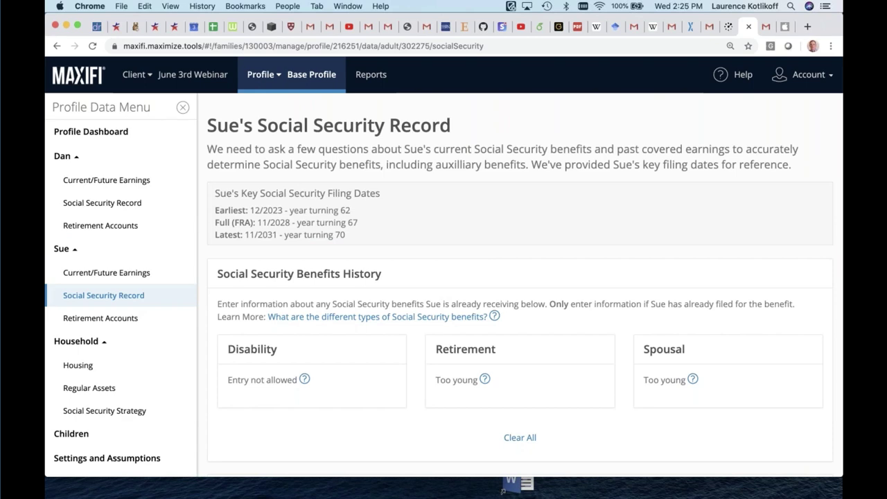
scroll(525, 284, down, 10)
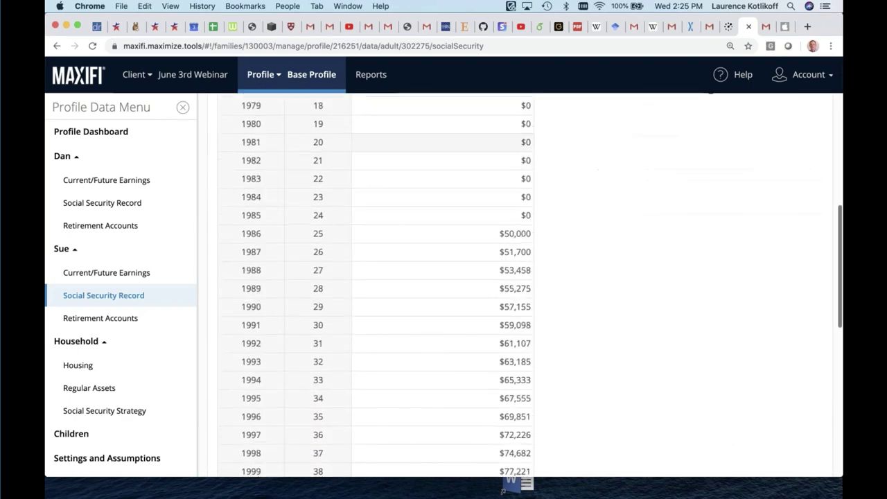
scroll(385, 284, down, 8)
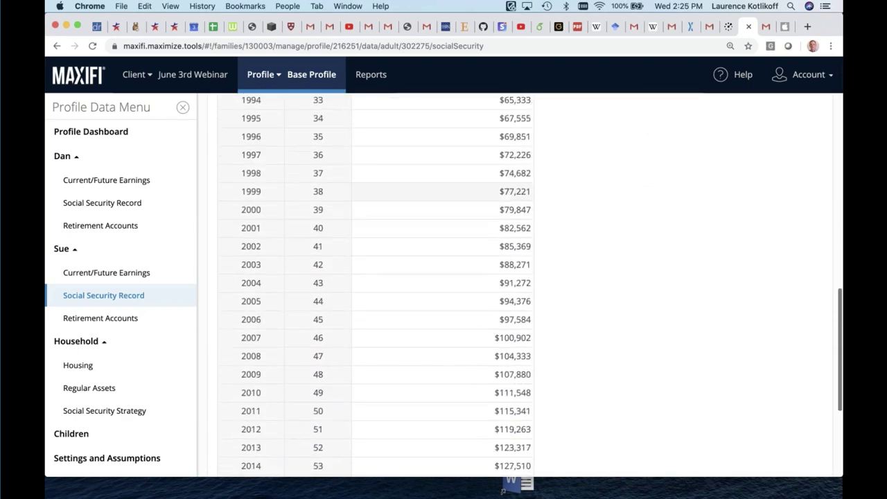
click(125, 318)
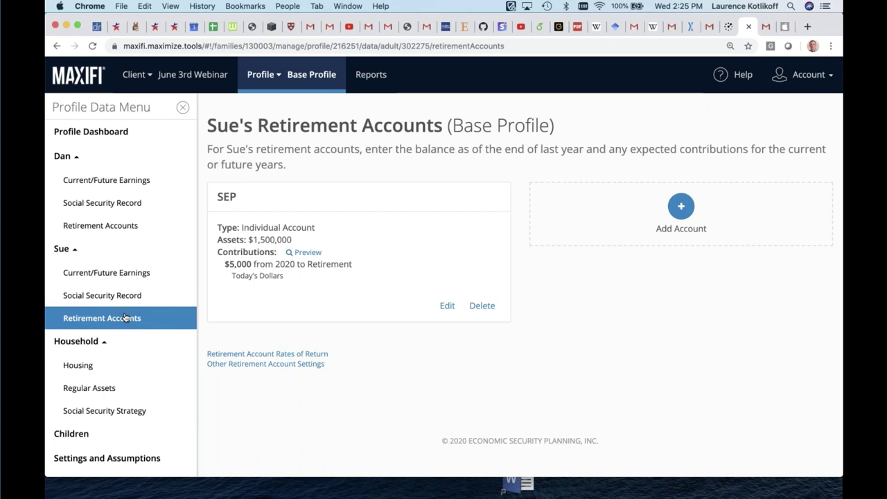
click(78, 368)
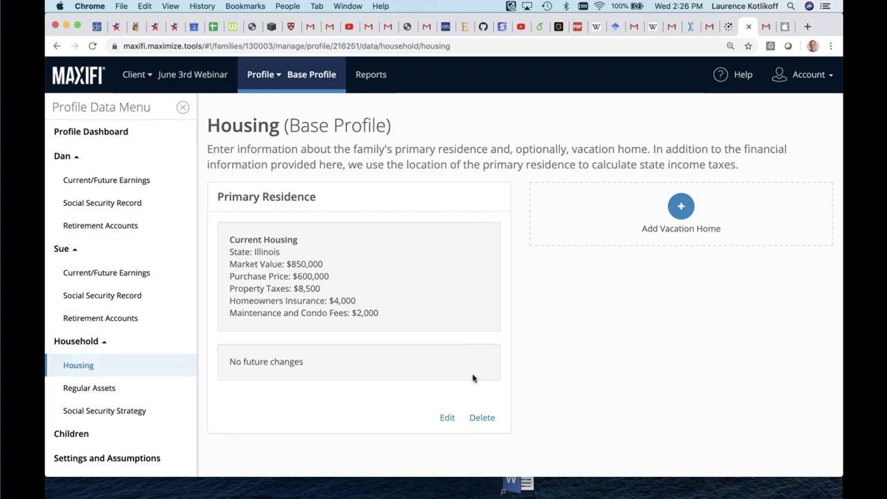
Open the Primary Residence for editing and scroll through its details
click(447, 417)
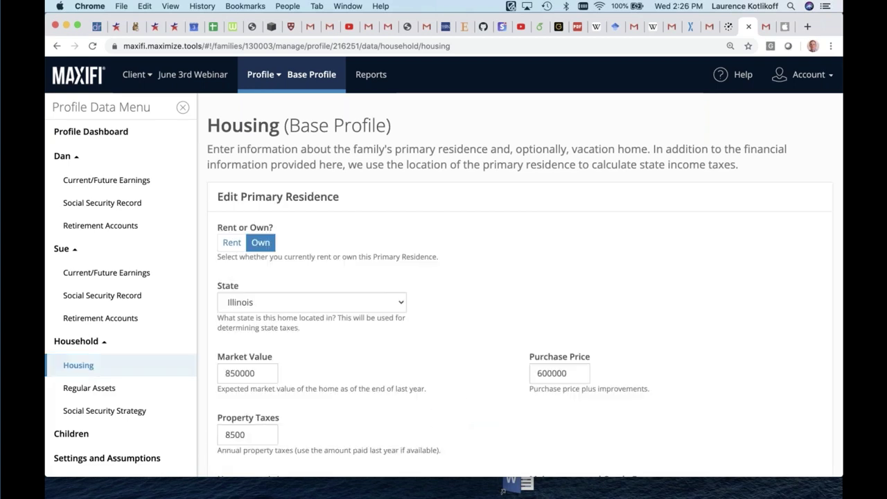
scroll(393, 320, down, 10)
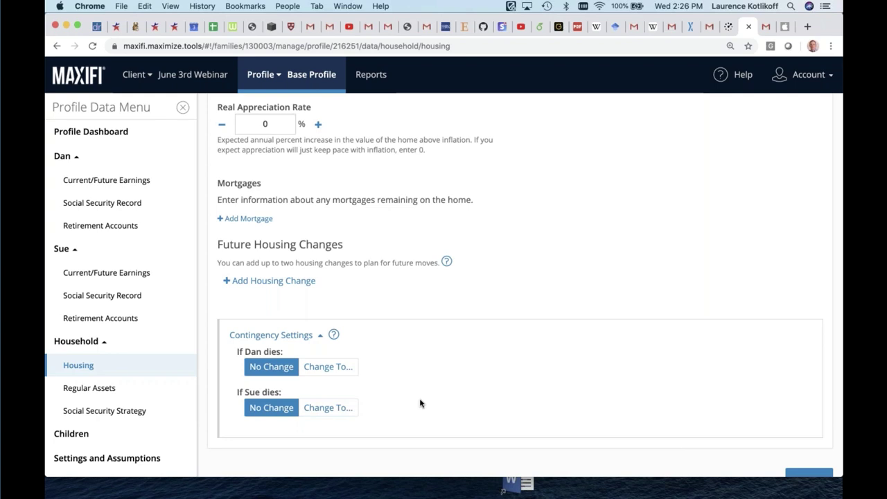
scroll(419, 403, down, 1)
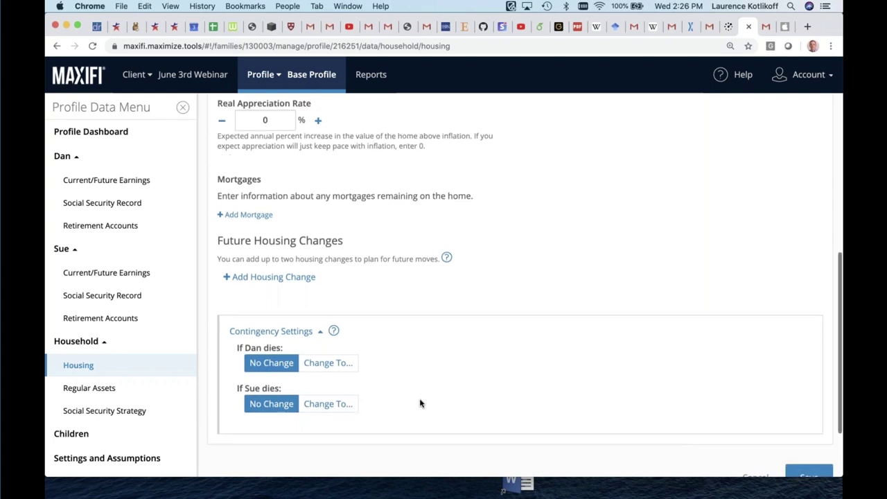
scroll(419, 403, down, 3)
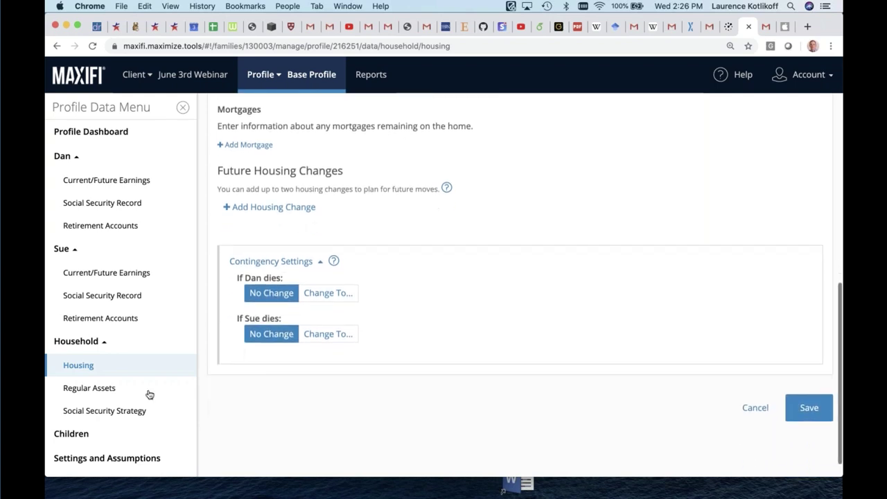
right_click(115, 389)
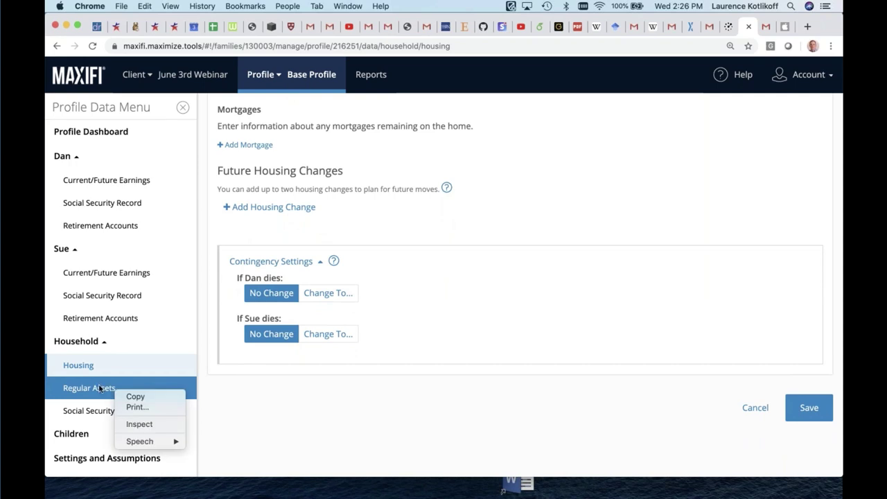
click(100, 390)
Look over Regular Assets and Social Security Strategy, then open the Safe Returns/Inflation assumptions
click(101, 390)
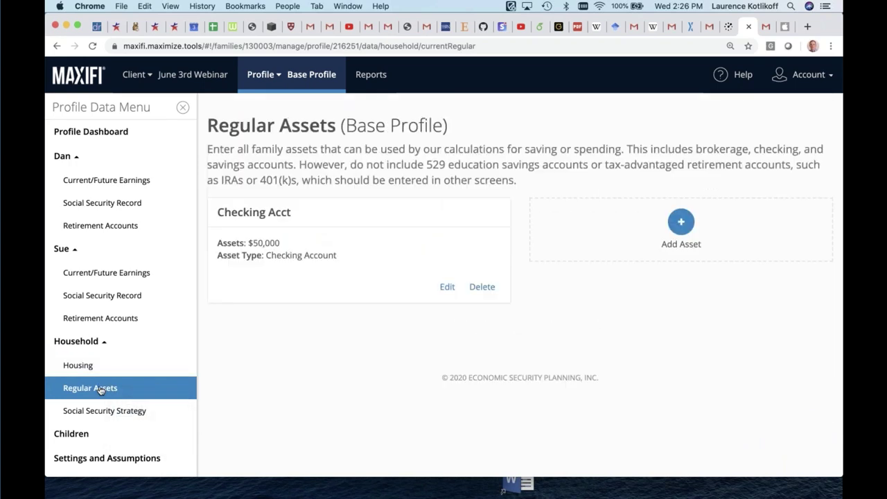
click(126, 413)
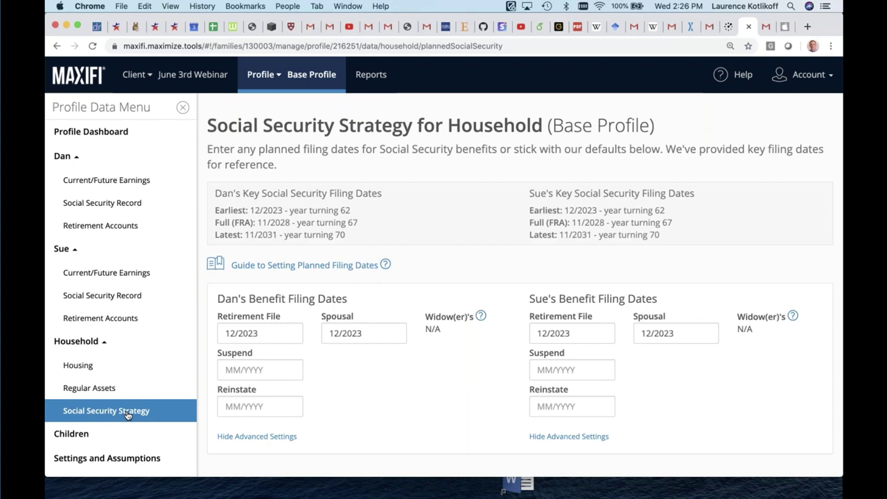
scroll(127, 414, down, 1)
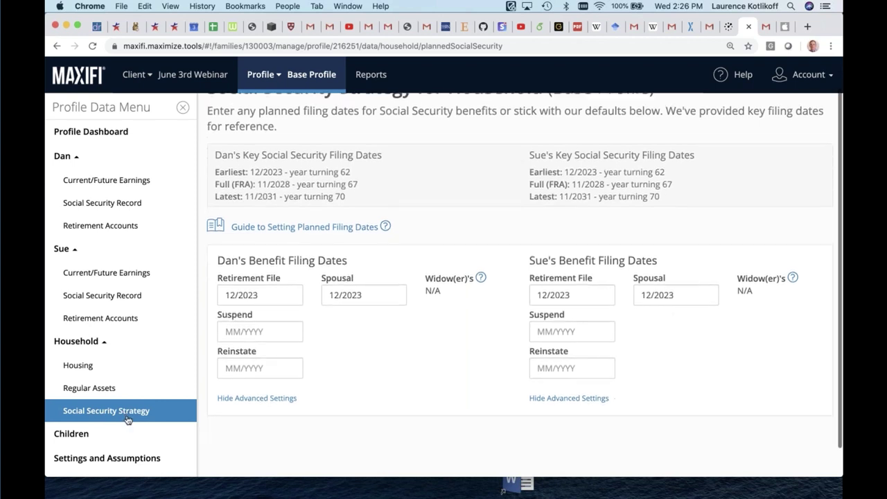
click(103, 456)
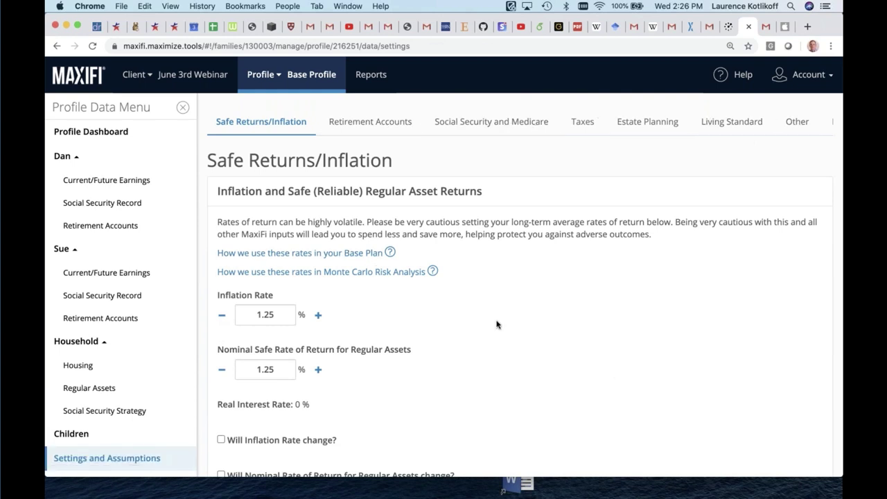
Review the Safe Returns/Inflation page and the Retirement Accounts assumptions
scroll(496, 324, down, 1)
scroll(496, 324, up, 1)
scroll(496, 324, down, 1)
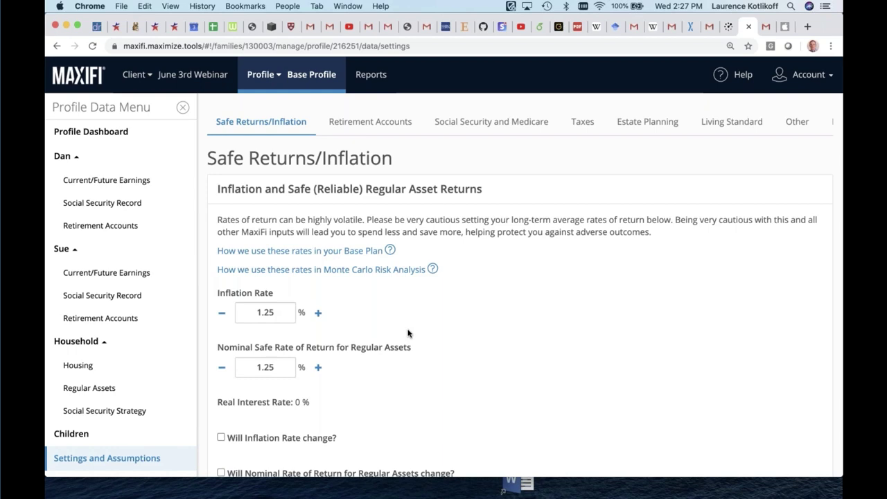
click(388, 126)
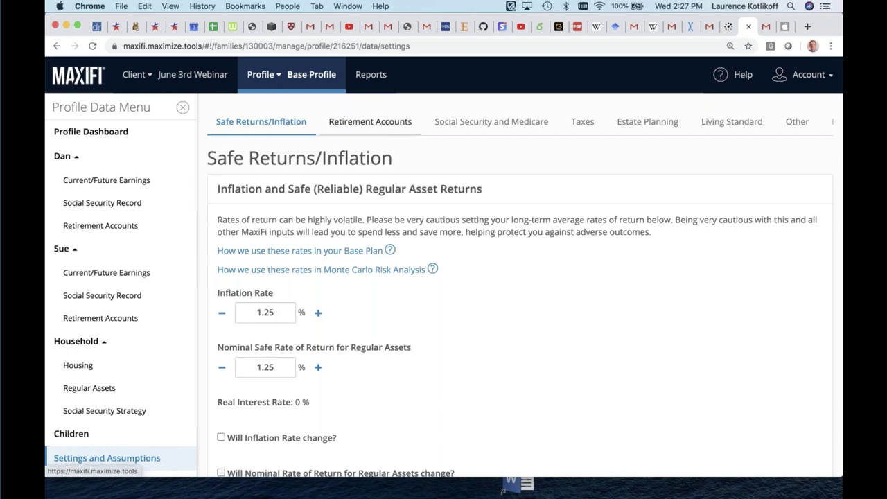
scroll(401, 274, down, 5)
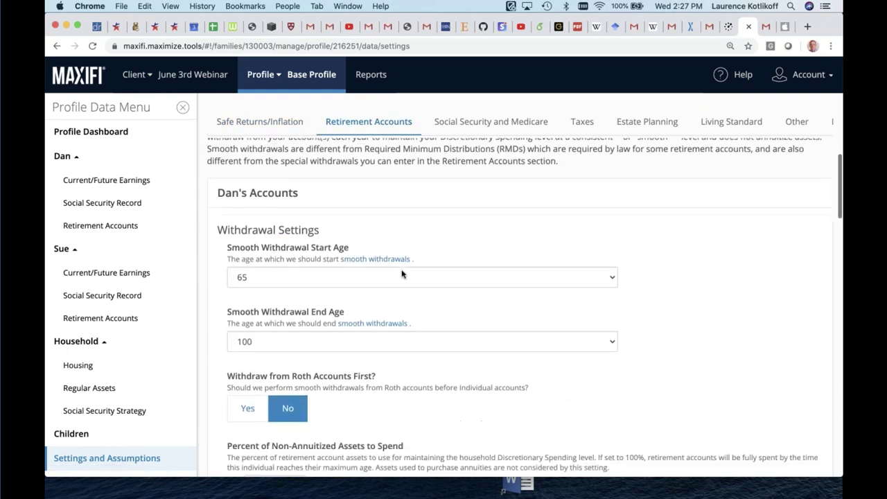
scroll(402, 274, down, 6)
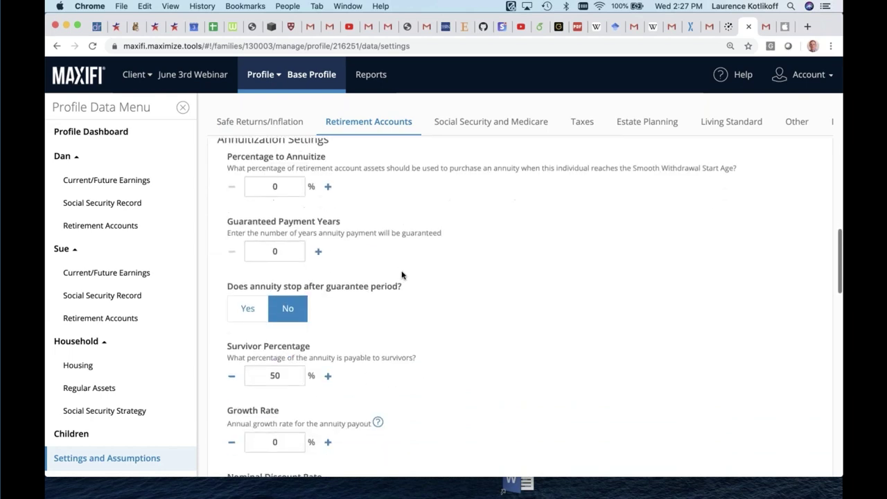
scroll(401, 275, down, 7)
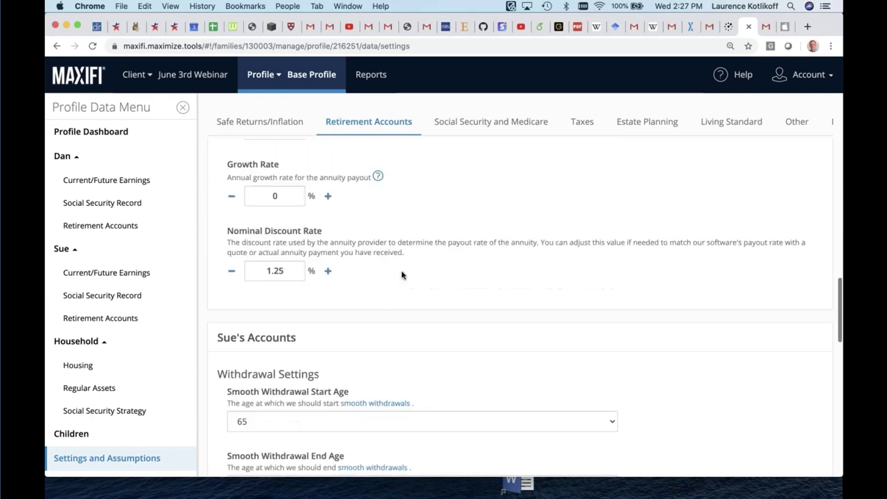
scroll(401, 275, down, 1)
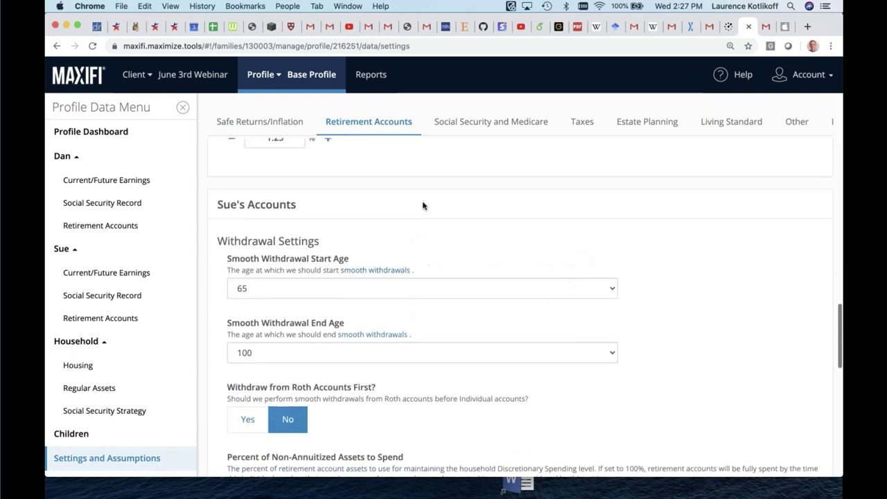
scroll(441, 184, up, 3)
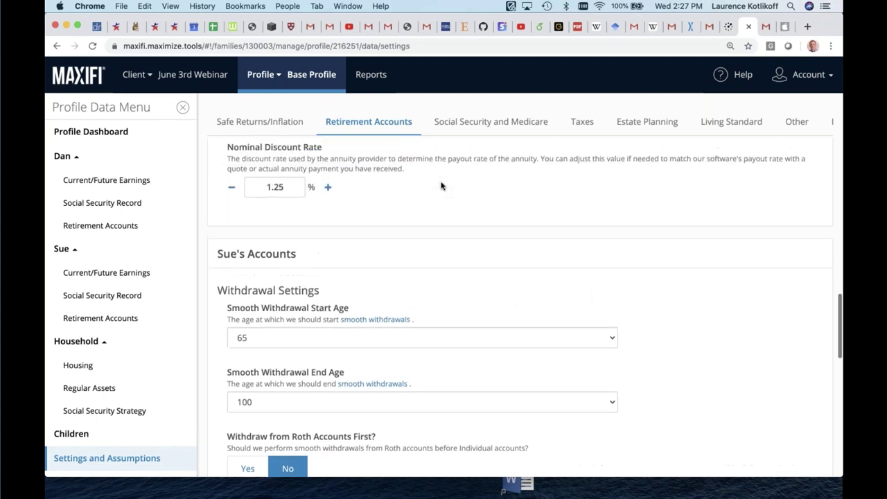
Review the tax settings, keeping Current Tax Law as the federal tax policy
click(575, 122)
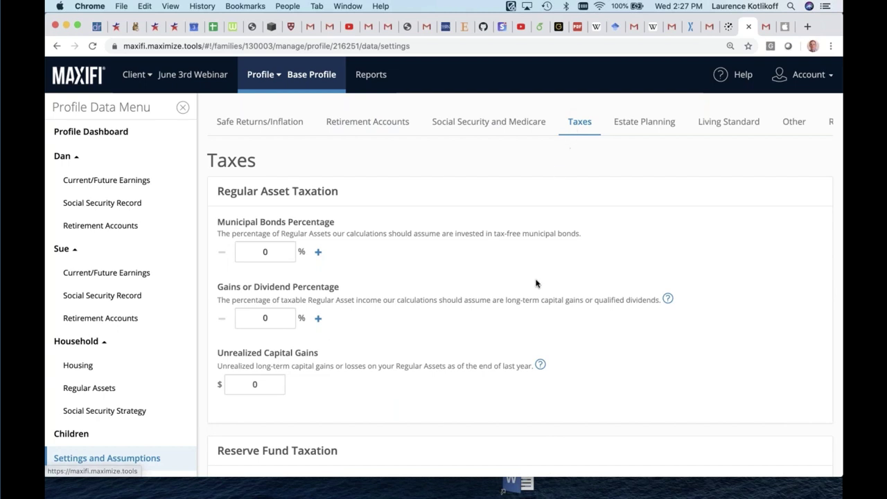
scroll(535, 279, down, 2)
scroll(536, 279, down, 3)
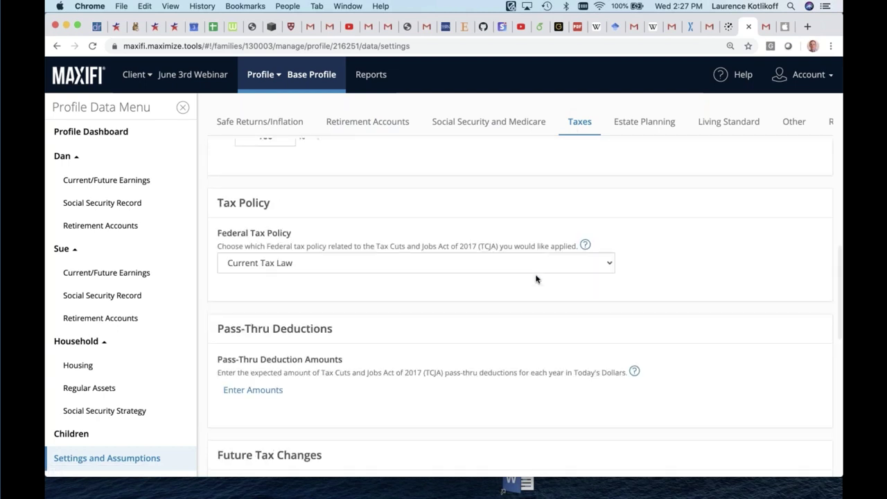
click(608, 266)
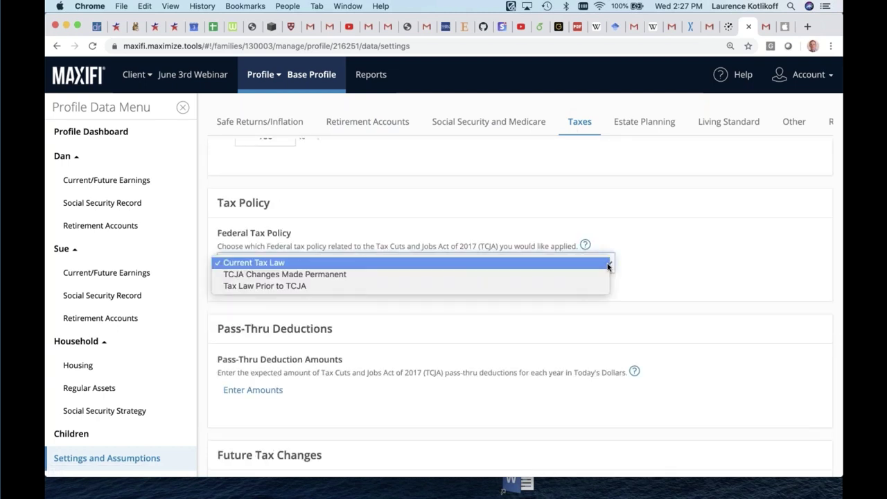
click(609, 266)
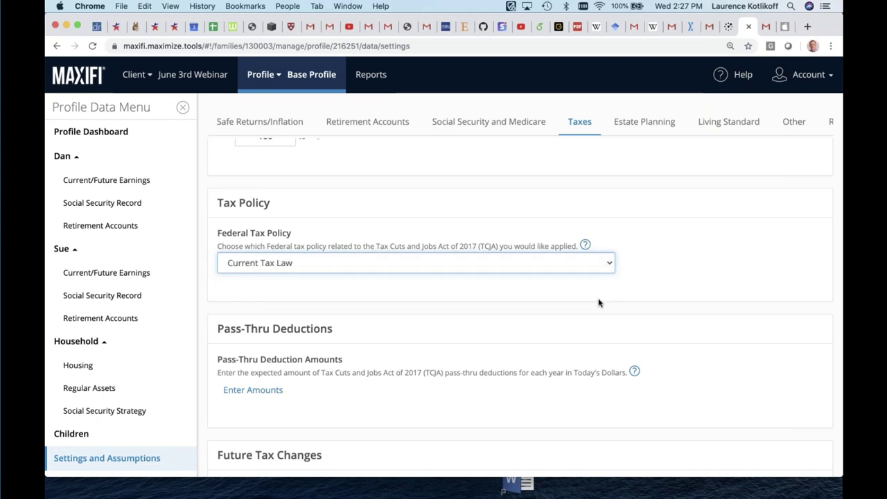
scroll(600, 303, down, 5)
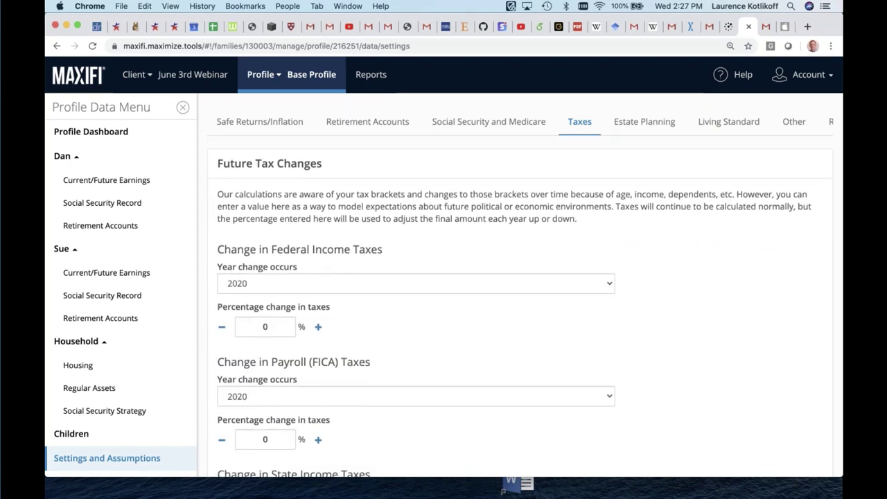
scroll(529, 309, down, 2)
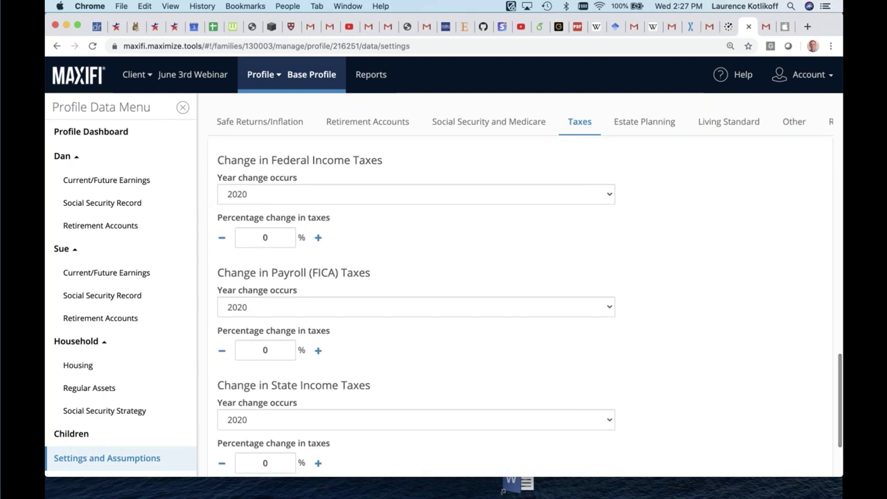
scroll(529, 307, up, 1)
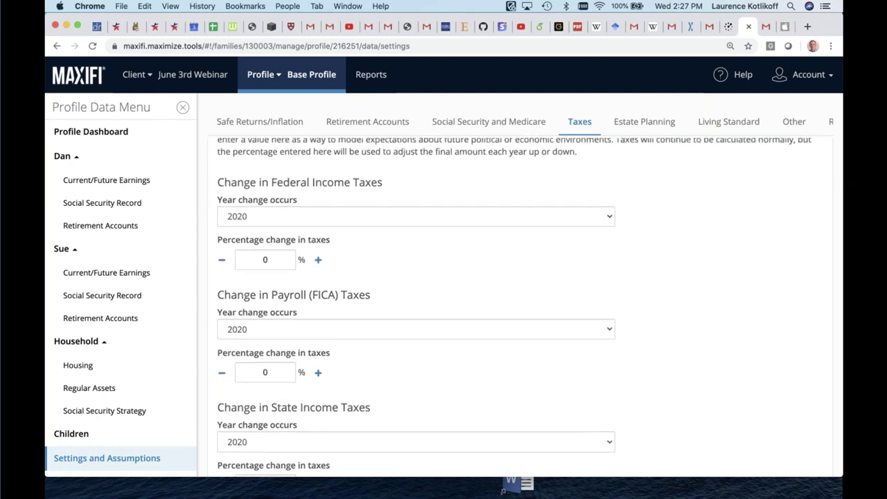
scroll(589, 291, up, 3)
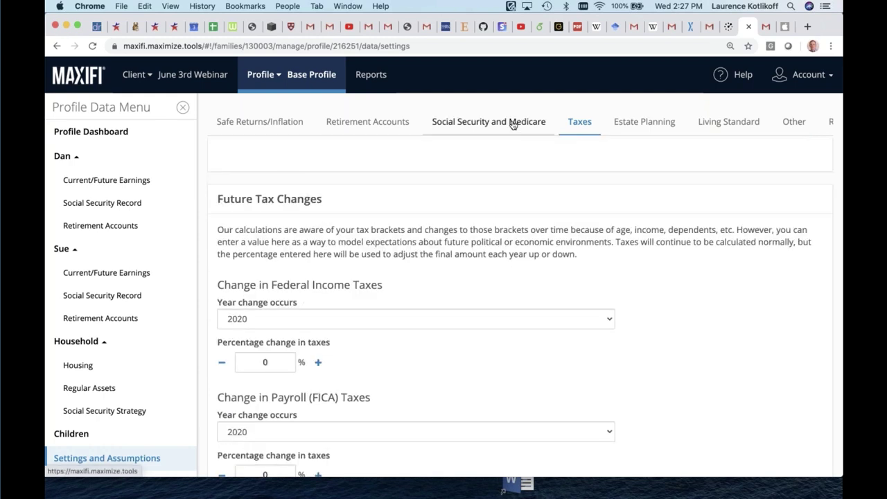
Review the Social Security and Medicare assumptions, then bring up the Base Profile's report choices
click(516, 122)
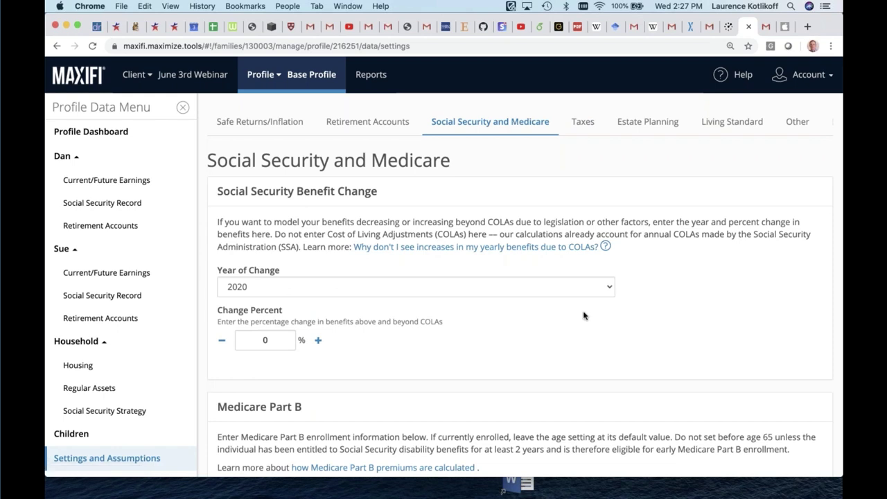
scroll(384, 333, down, 5)
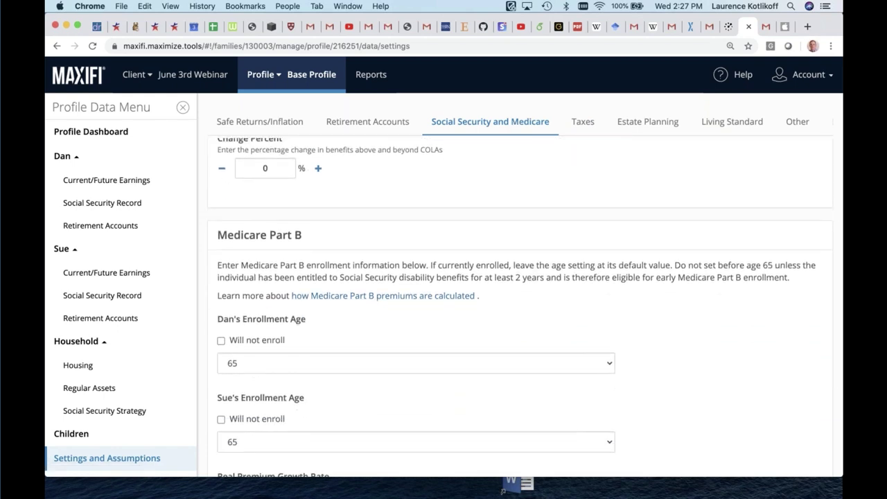
scroll(525, 306, down, 1)
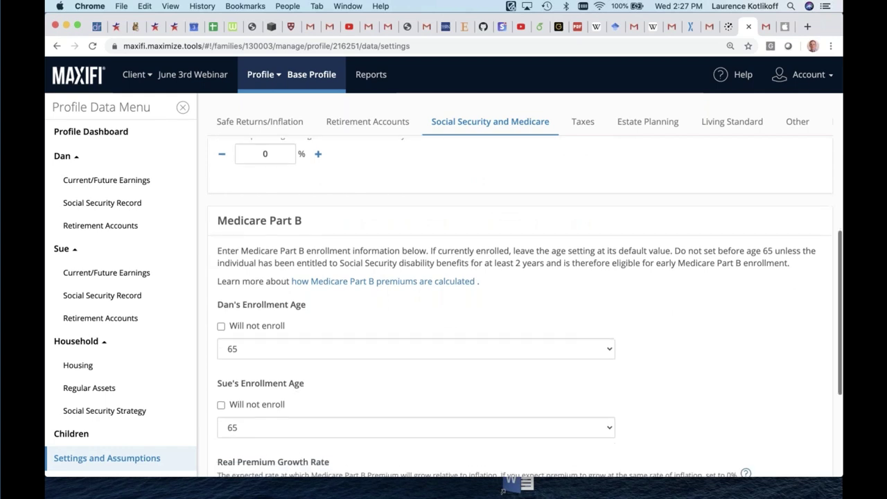
scroll(369, 315, up, 6)
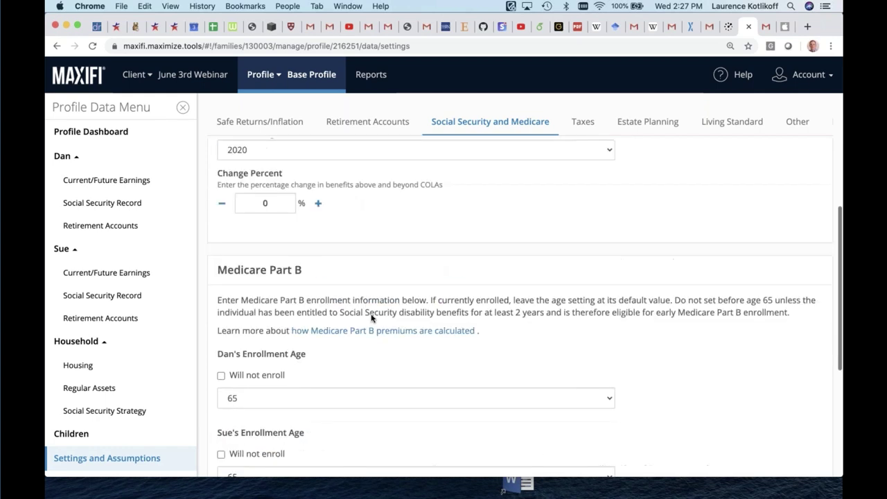
click(364, 76)
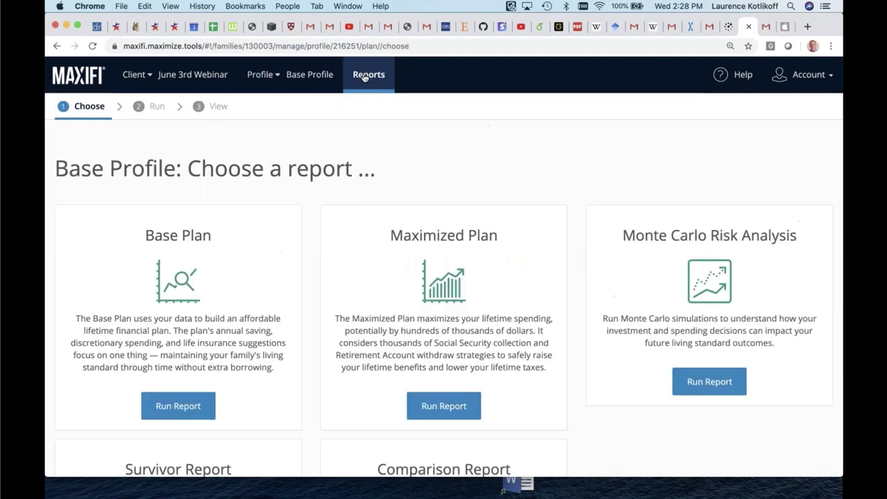
Run the Base Plan report from the Base Profile's Choose a report page
scroll(540, 80, down, 1)
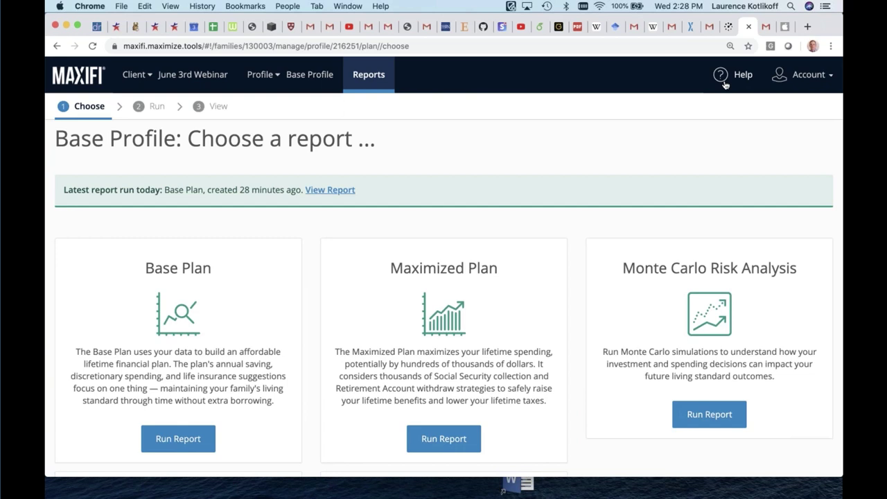
scroll(689, 148, down, 1)
scroll(689, 148, up, 1)
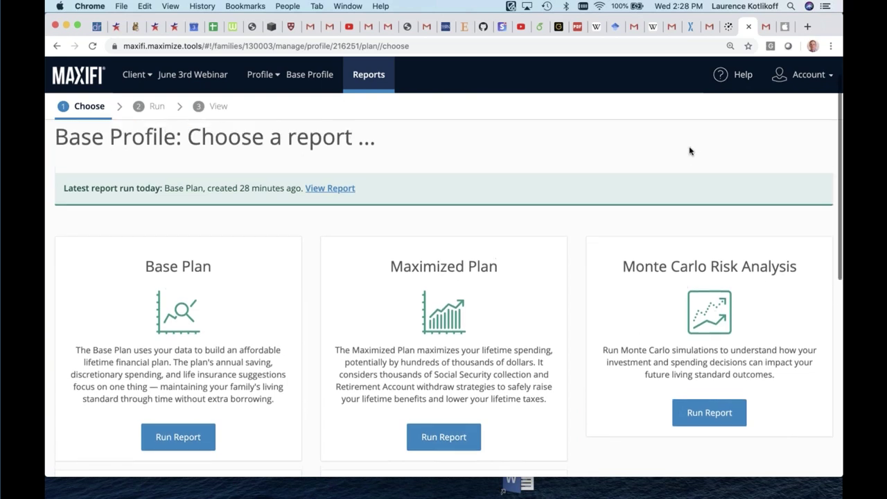
scroll(688, 151, down, 1)
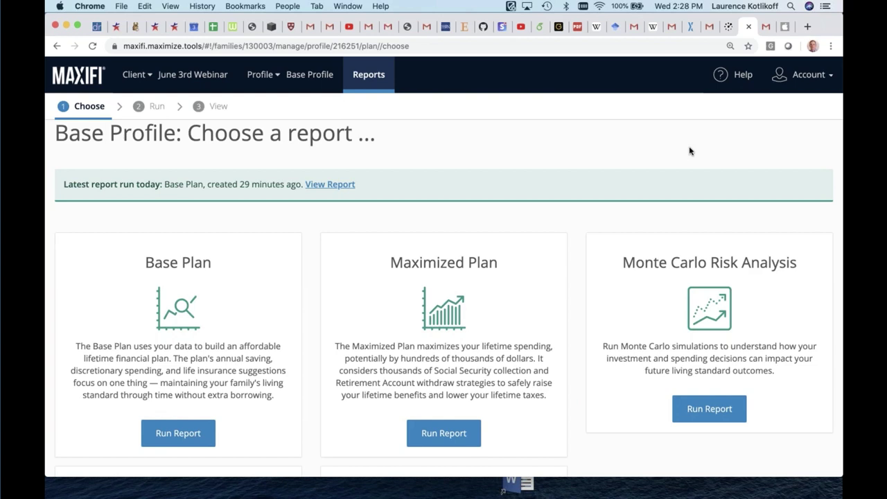
scroll(690, 151, down, 2)
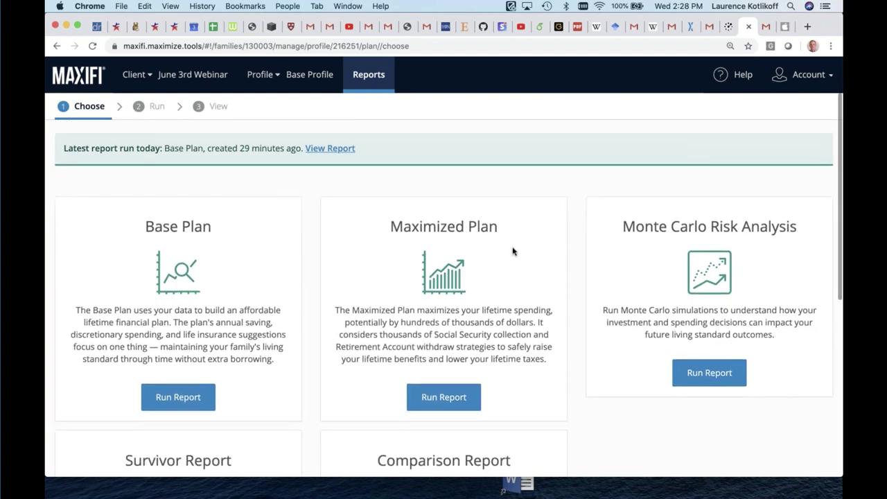
click(184, 398)
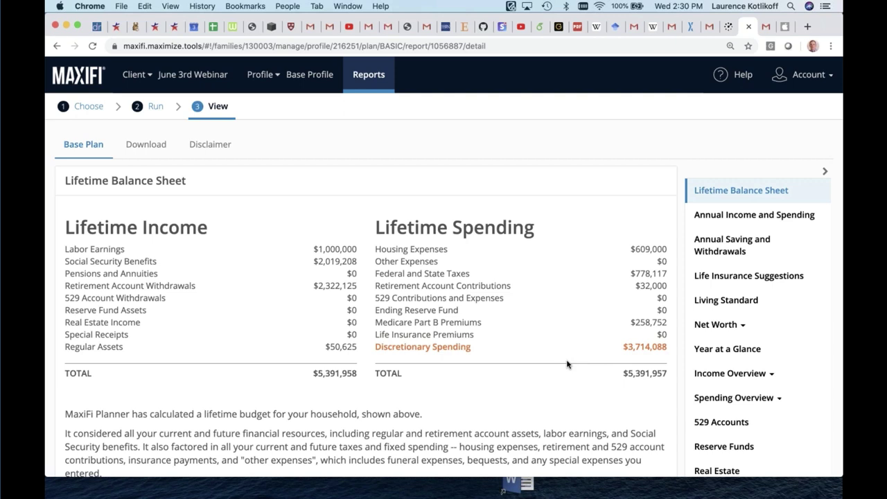
Show the Base Plan's Annual Income and Spending table, with $88,431 yearly discretionary spending
click(766, 223)
click(762, 222)
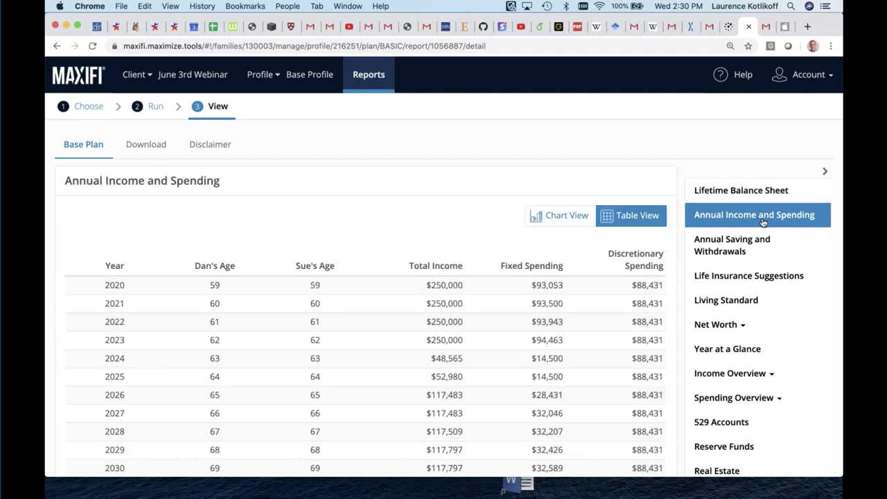
Switch Annual Income and Spending to Chart View and inspect the 2053 values
click(579, 216)
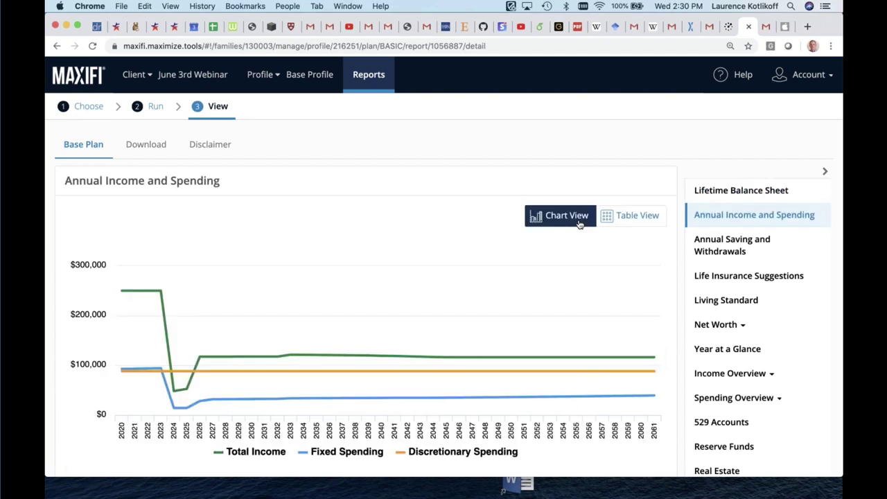
scroll(524, 299, down, 2)
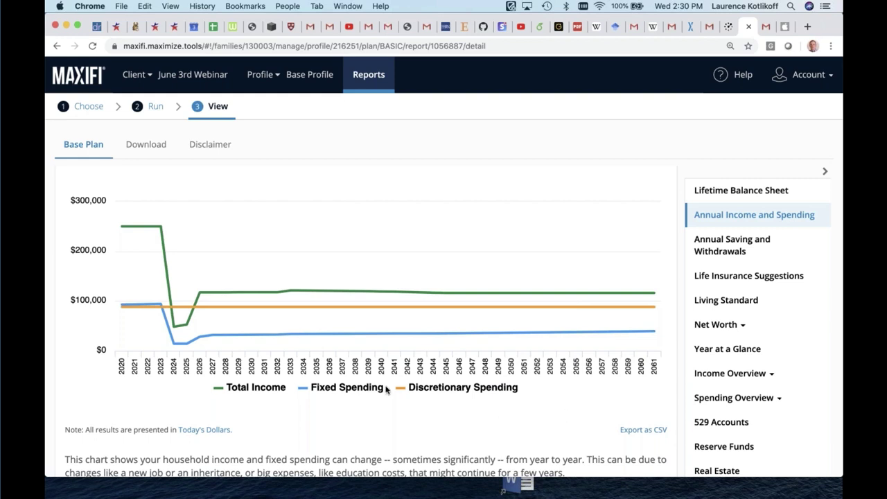
mouse_move(264, 313)
mouse_move(549, 333)
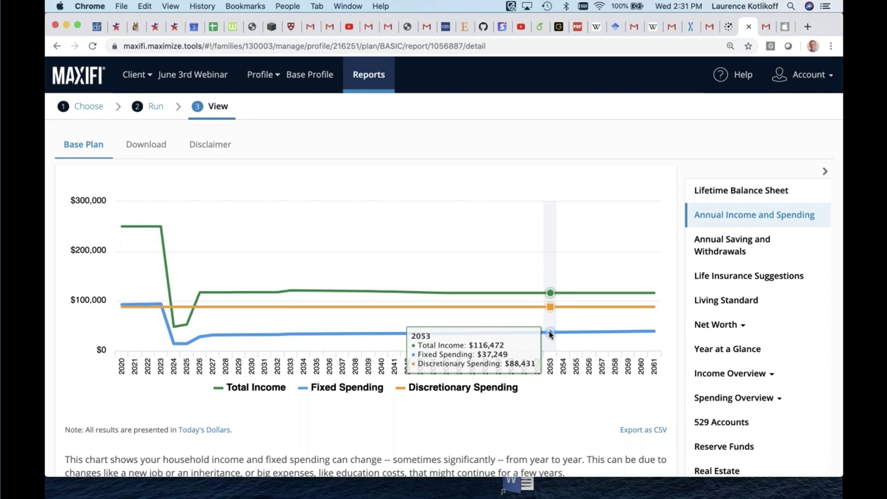
scroll(582, 291, up, 2)
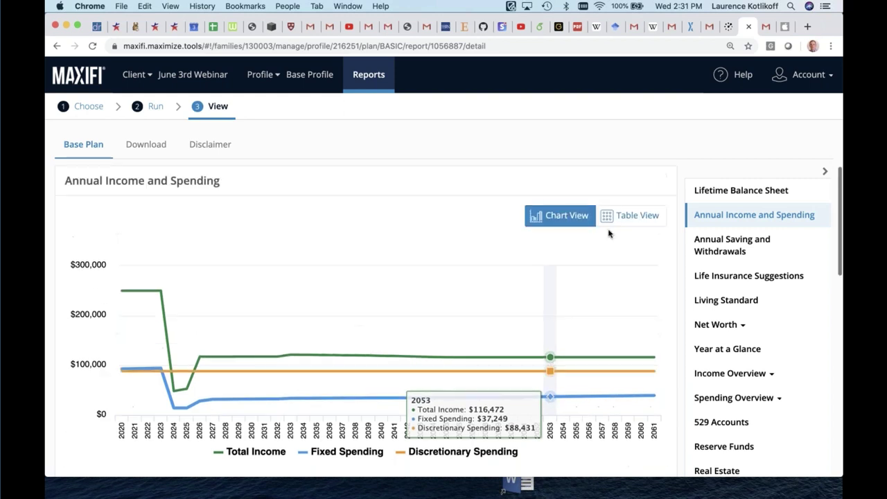
Return income figures to table view, scroll through to 2061, and open Lifetime Balance Sheet
click(629, 215)
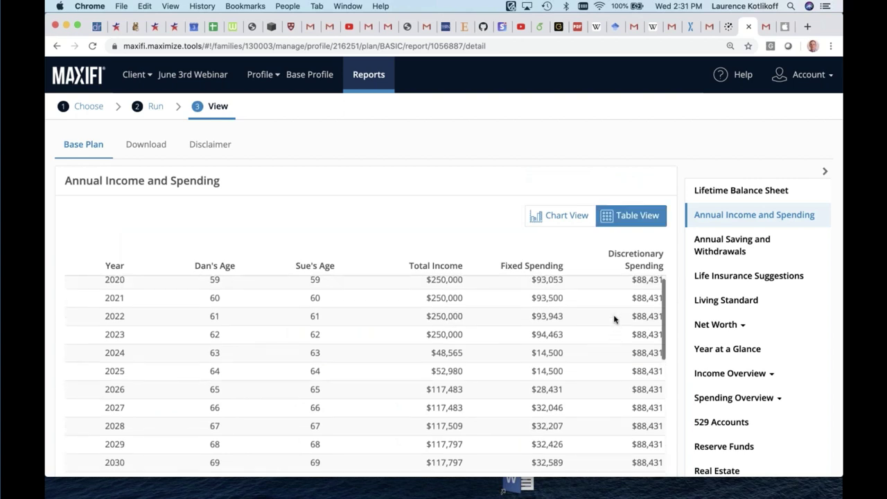
scroll(614, 319, down, 5)
scroll(614, 320, down, 20)
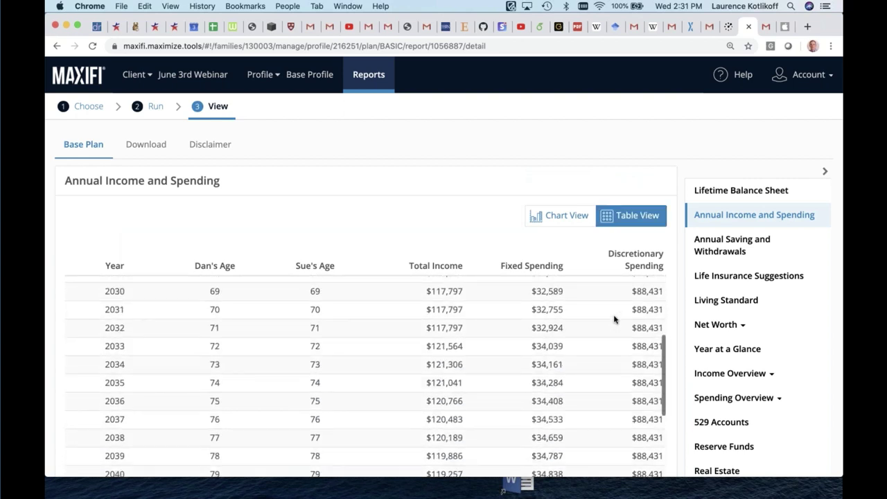
scroll(613, 319, down, 10)
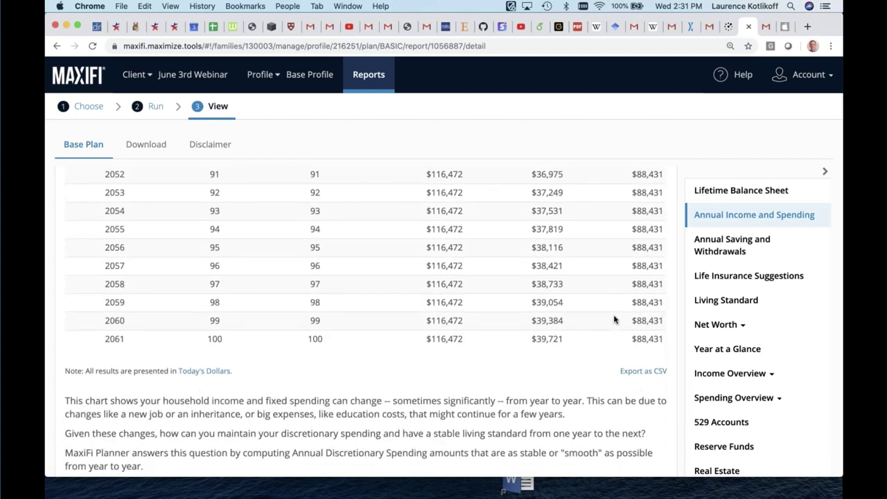
scroll(614, 319, up, 20)
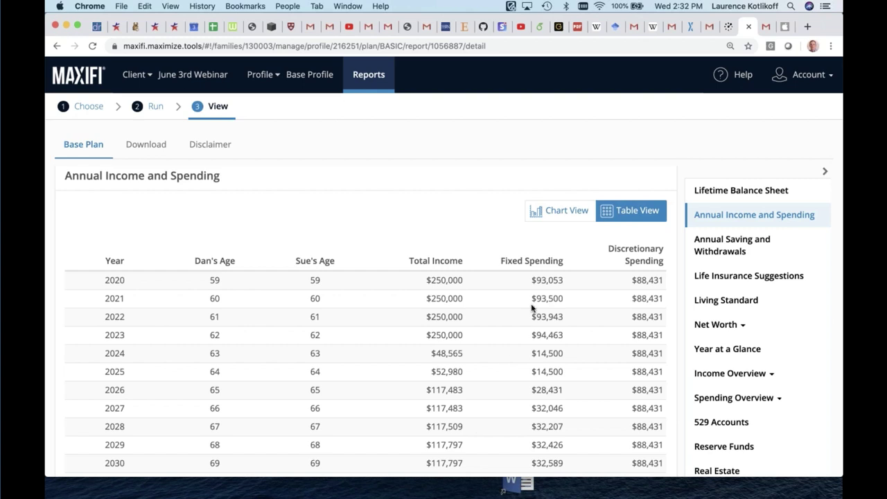
scroll(538, 301, down, 5)
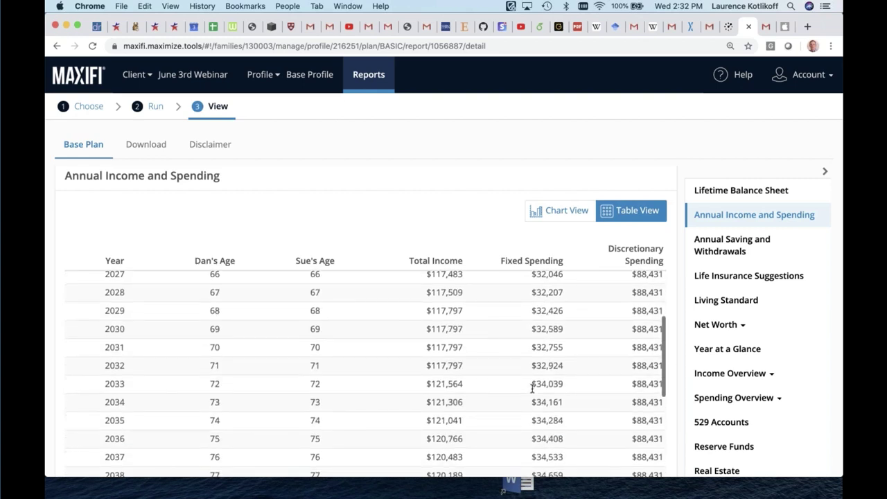
scroll(366, 374, down, 2)
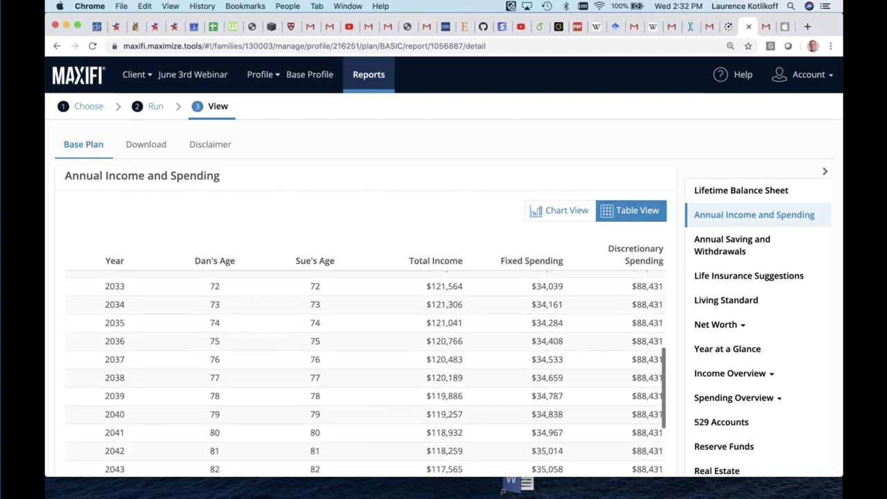
click(730, 189)
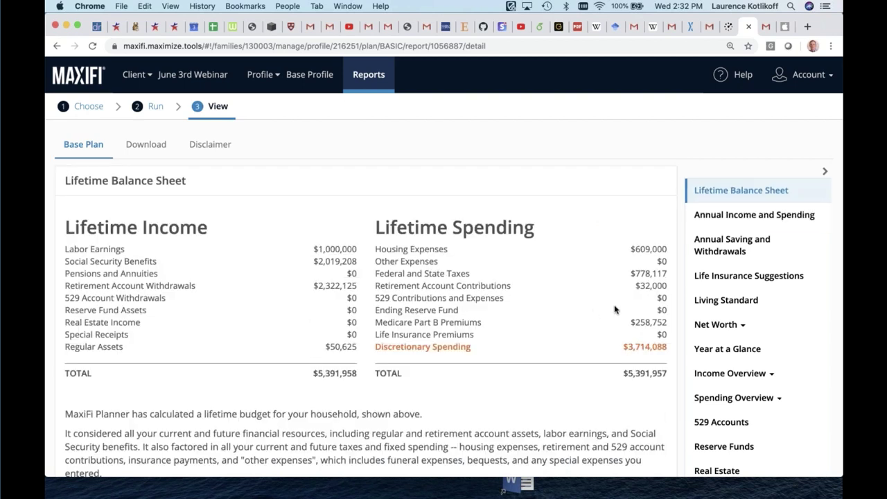
Open Annual Saving and Withdrawals and scroll through its yearly rows from 2020 to 2061
click(723, 244)
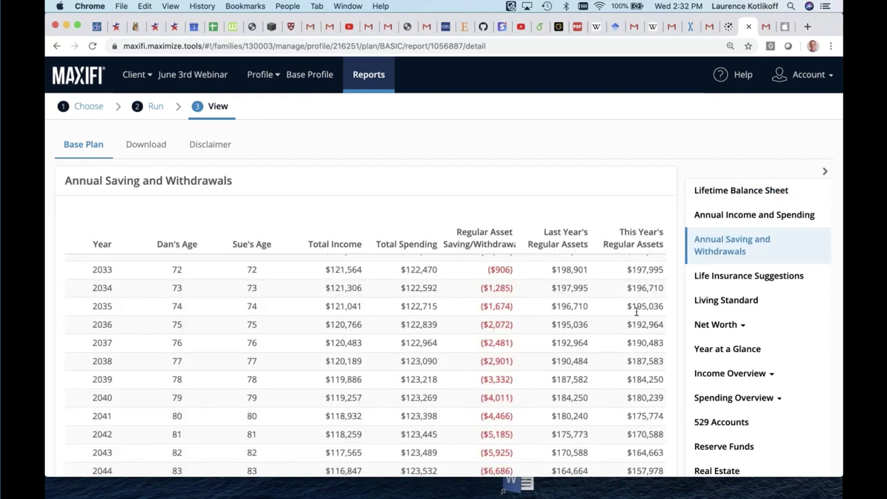
scroll(636, 312, down, 3)
scroll(638, 311, up, 10)
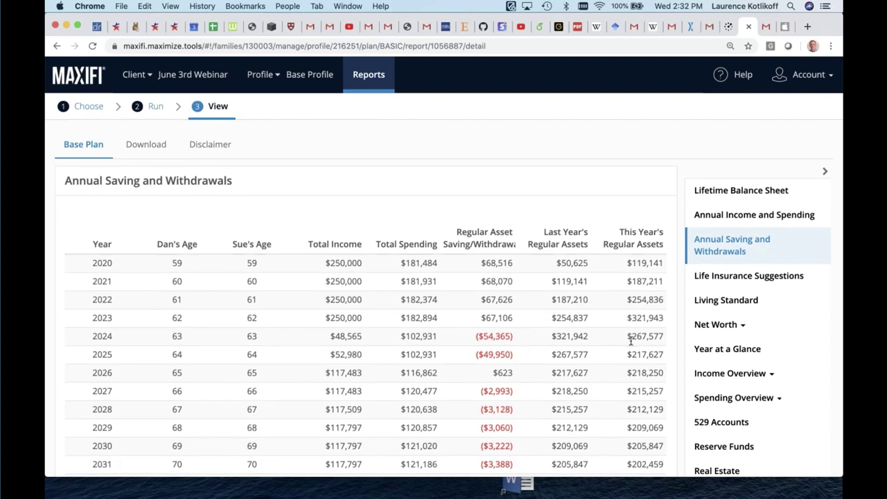
scroll(630, 341, down, 5)
scroll(629, 340, down, 5)
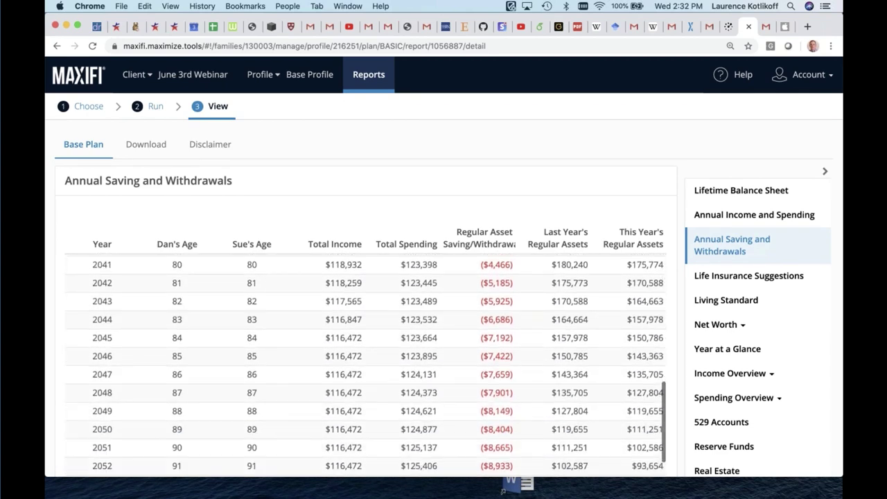
scroll(629, 341, down, 5)
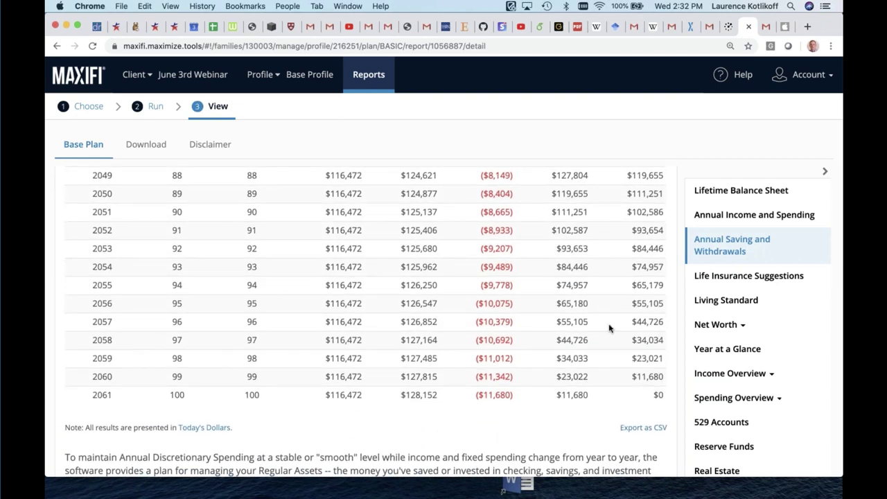
scroll(536, 233, up, 4)
scroll(536, 233, up, 5)
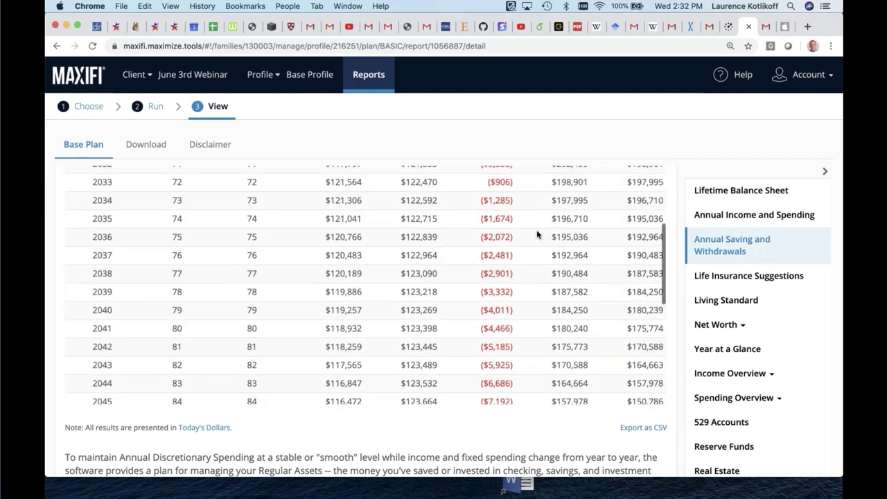
scroll(536, 234, up, 1)
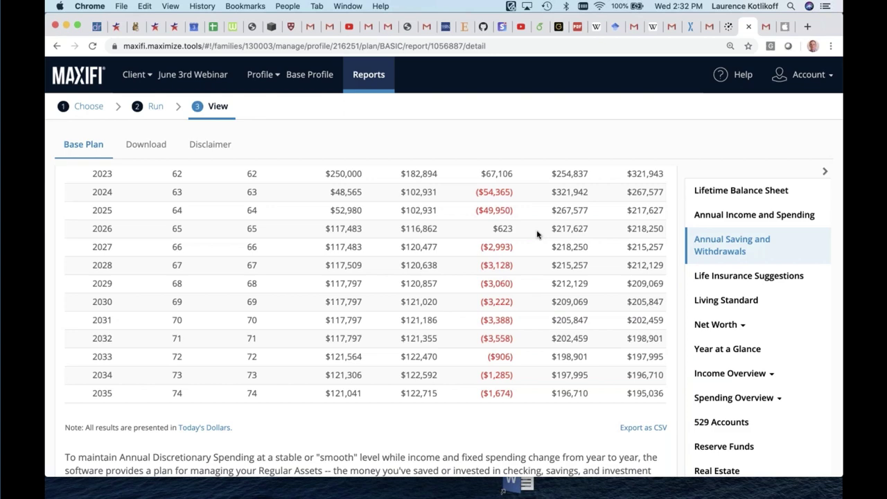
scroll(536, 234, up, 2)
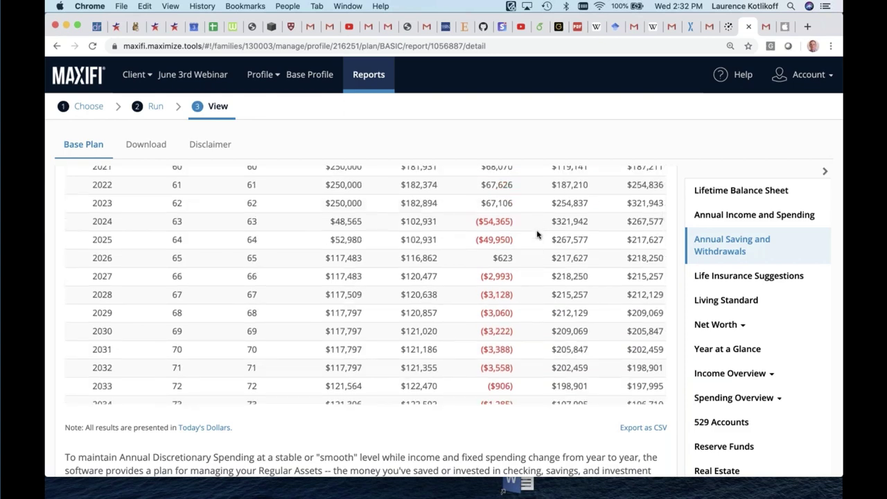
scroll(537, 232, down, 4)
scroll(536, 231, down, 10)
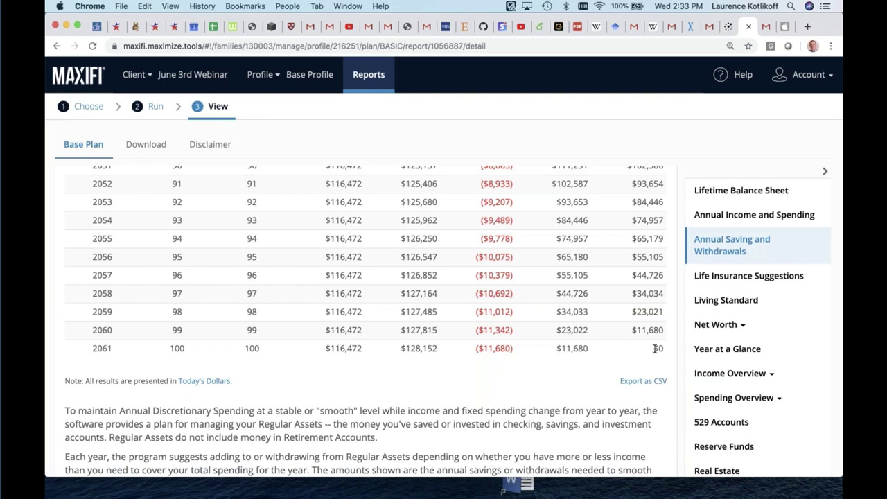
scroll(655, 348, up, 10)
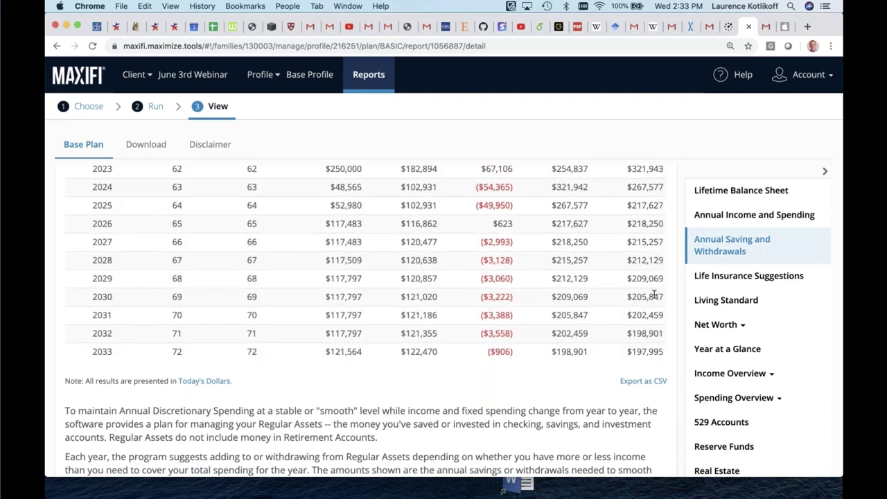
scroll(655, 296, down, 10)
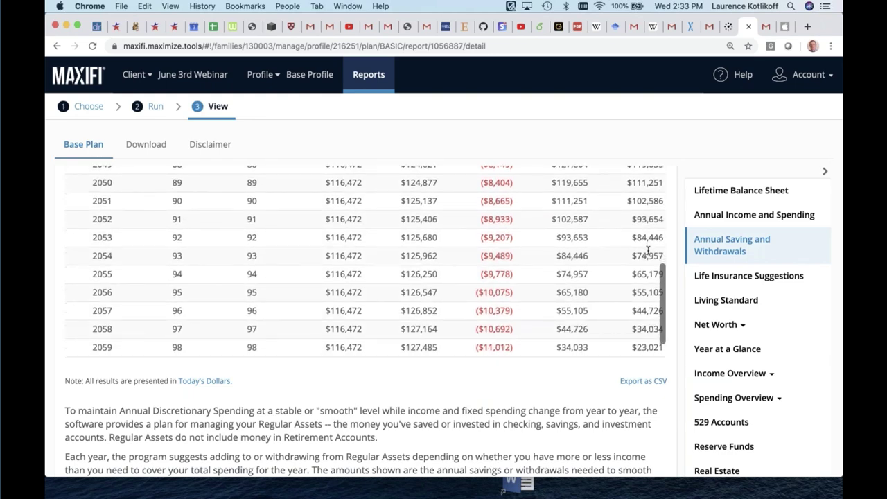
scroll(648, 251, down, 2)
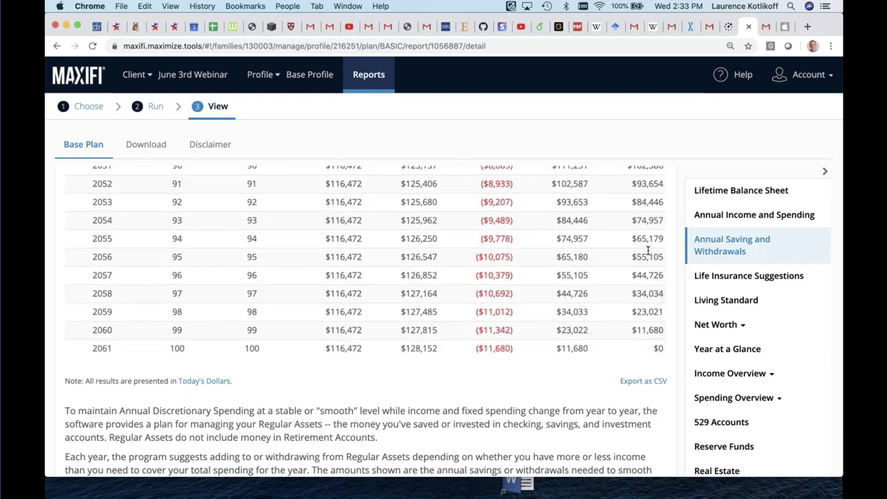
scroll(649, 253, up, 4)
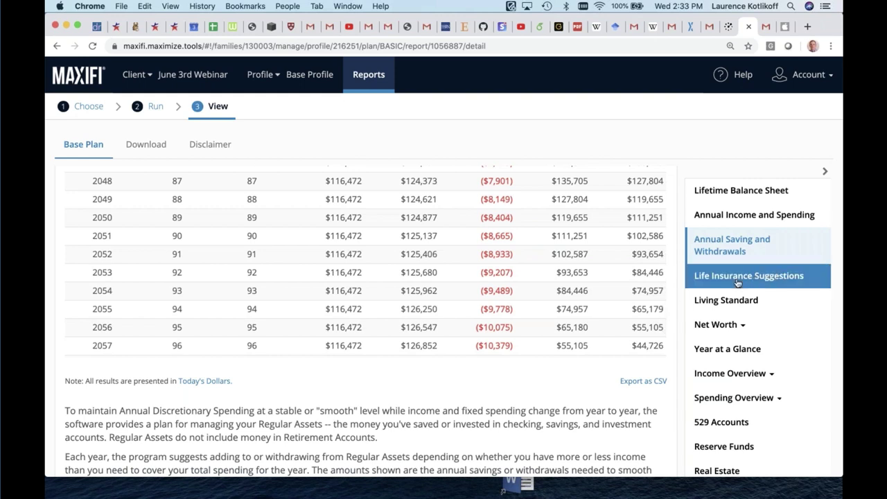
scroll(727, 326, down, 2)
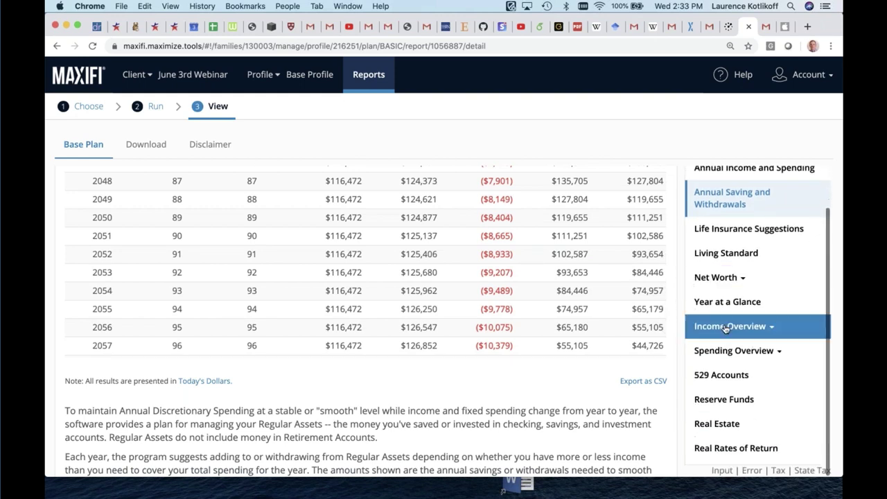
Look over the Year at a Glance and Income Overview reports
click(733, 312)
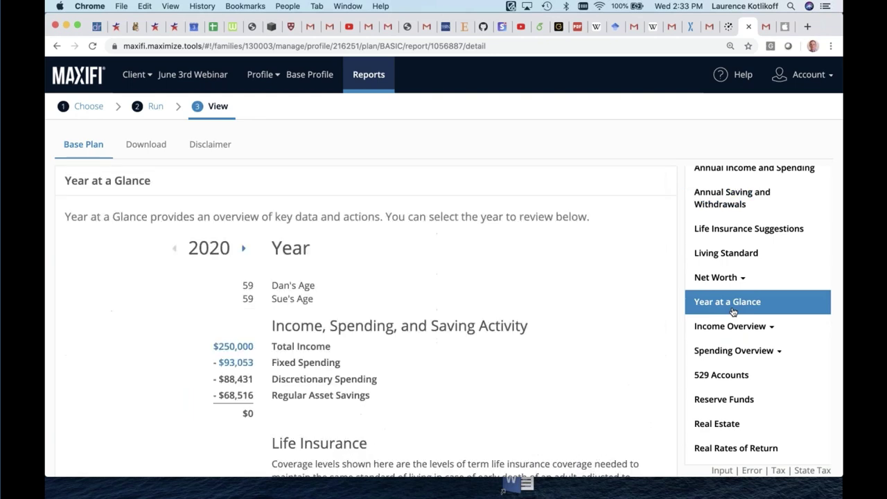
scroll(614, 388, down, 2)
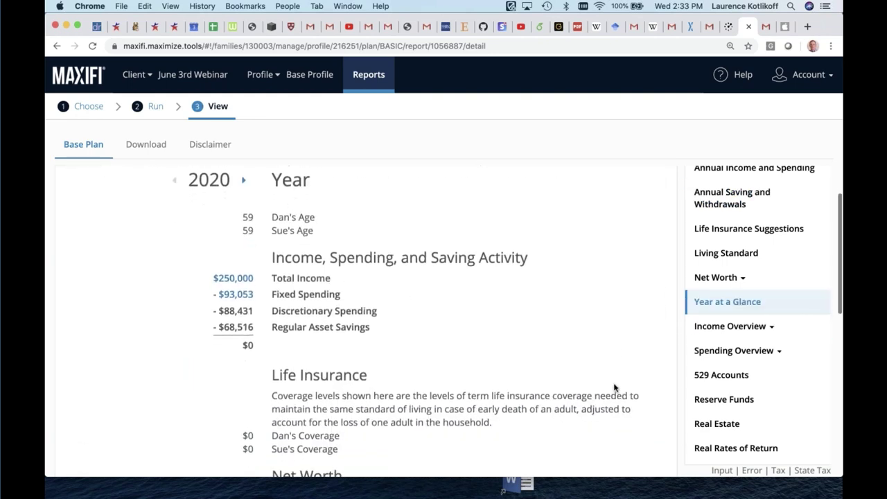
click(747, 329)
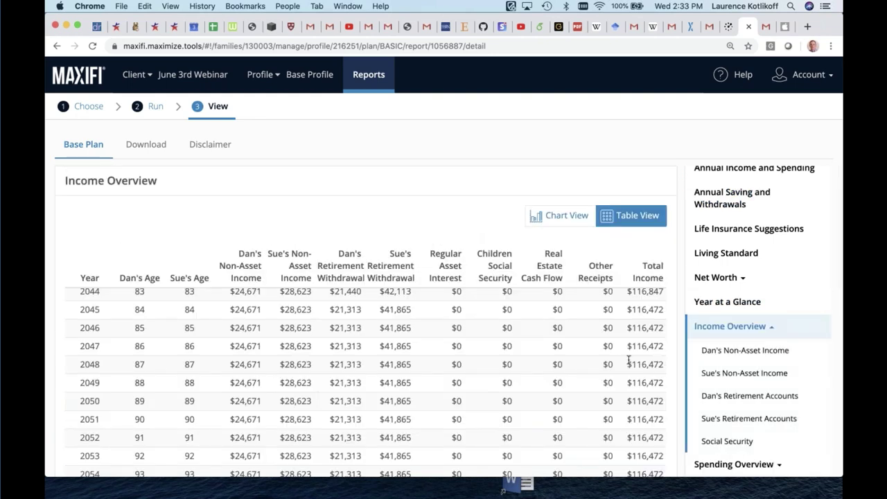
scroll(629, 359, up, 10)
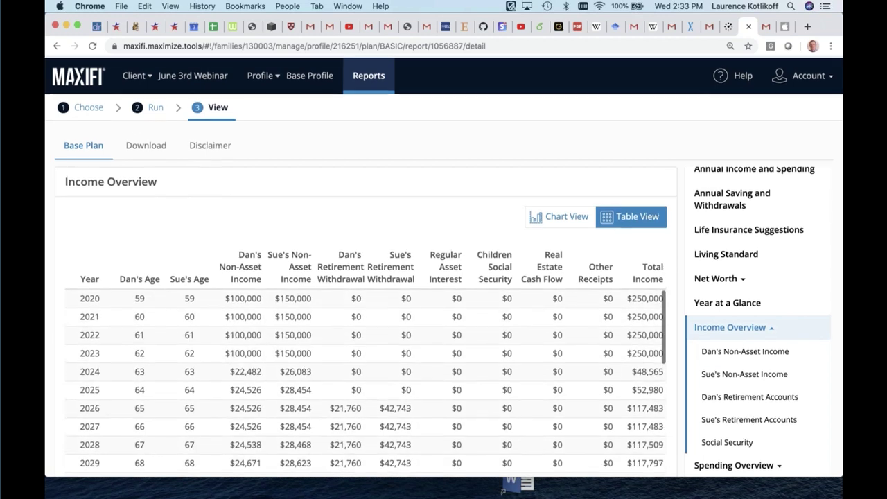
scroll(791, 362, down, 3)
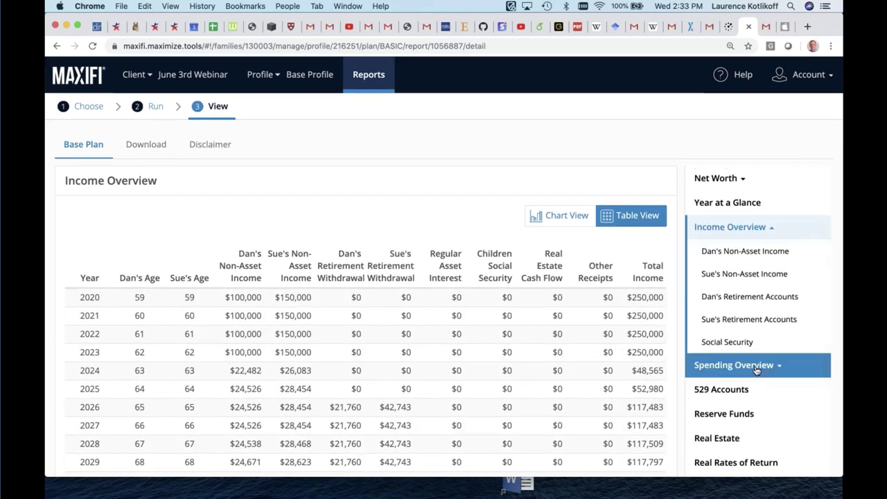
Step through Spending Overview, Housing and Taxes to the Federal Tax Detail table
click(757, 371)
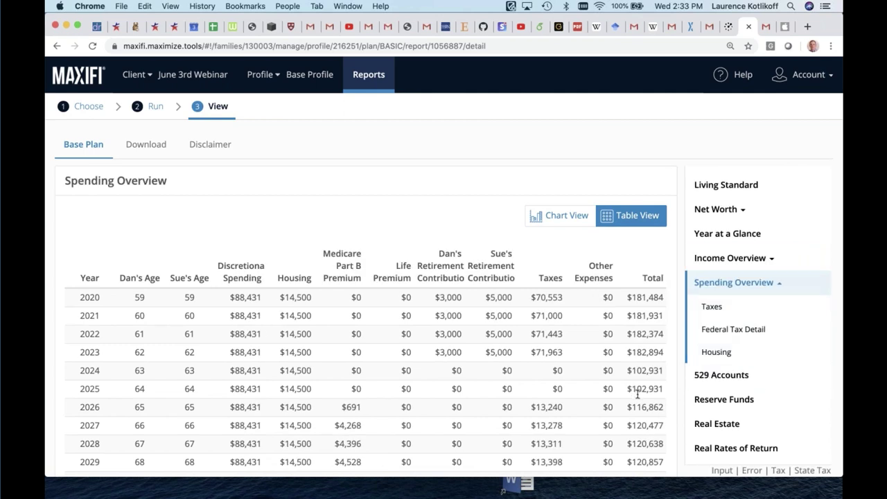
click(700, 354)
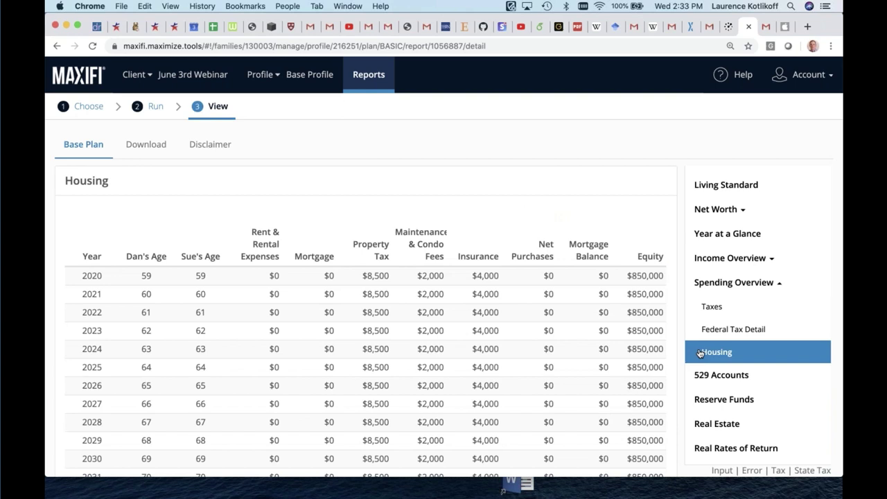
click(716, 309)
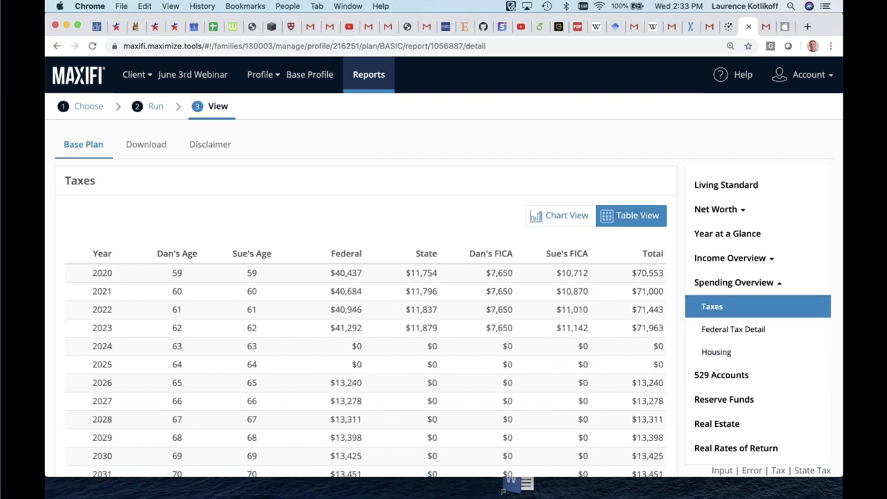
click(719, 330)
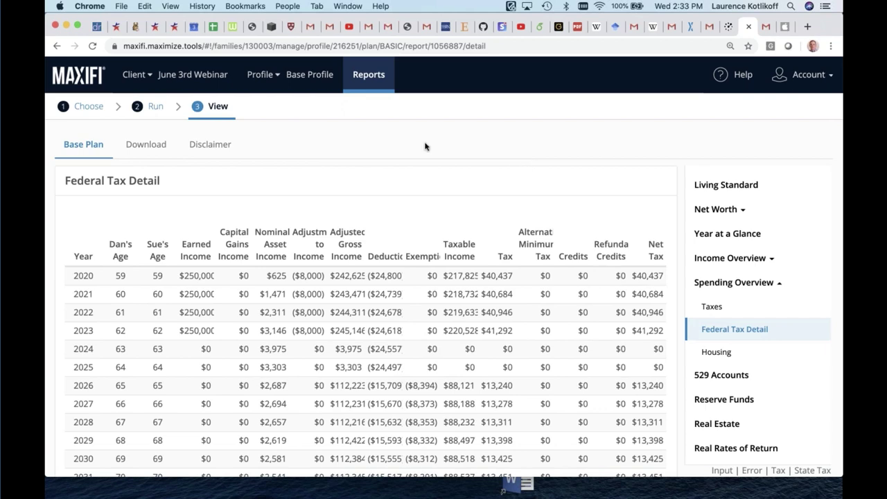
From the Base Profile dashboard, run the Maximized Plan with the default Set Up options
click(277, 77)
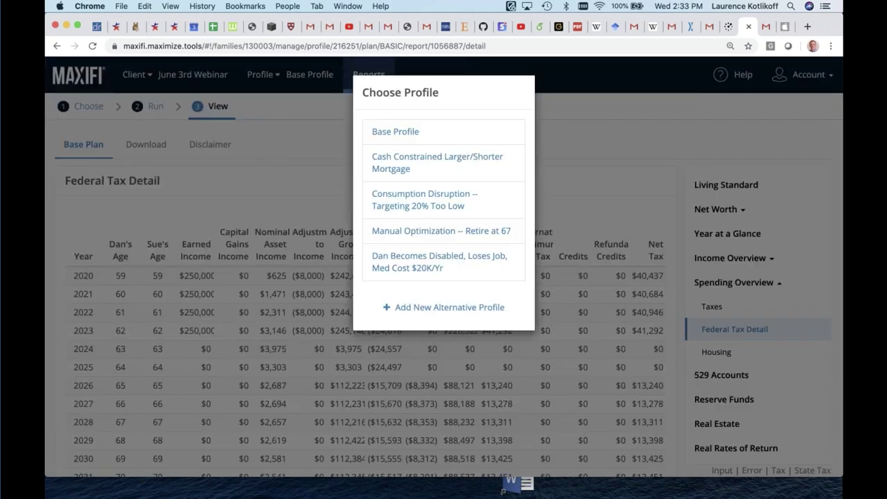
click(311, 73)
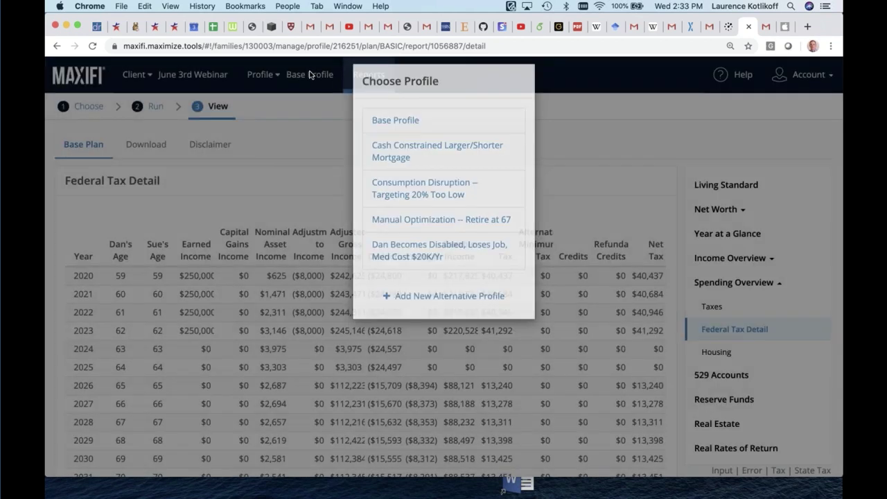
click(309, 73)
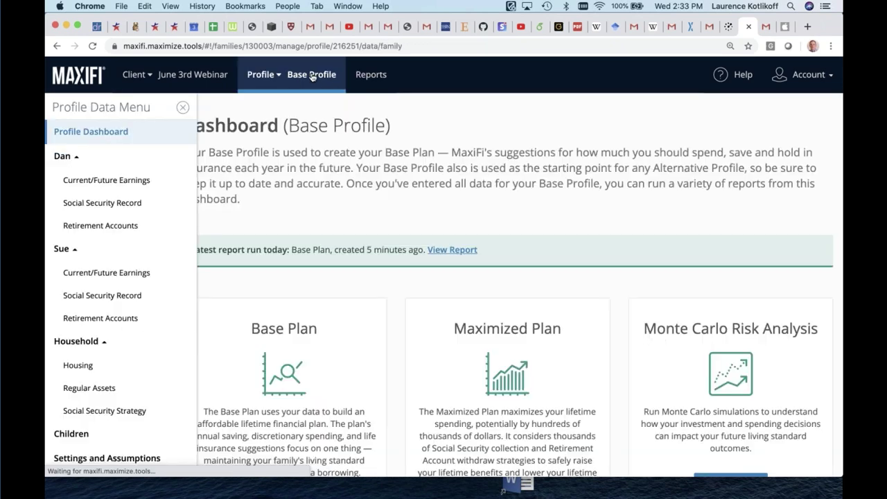
scroll(412, 260, down, 3)
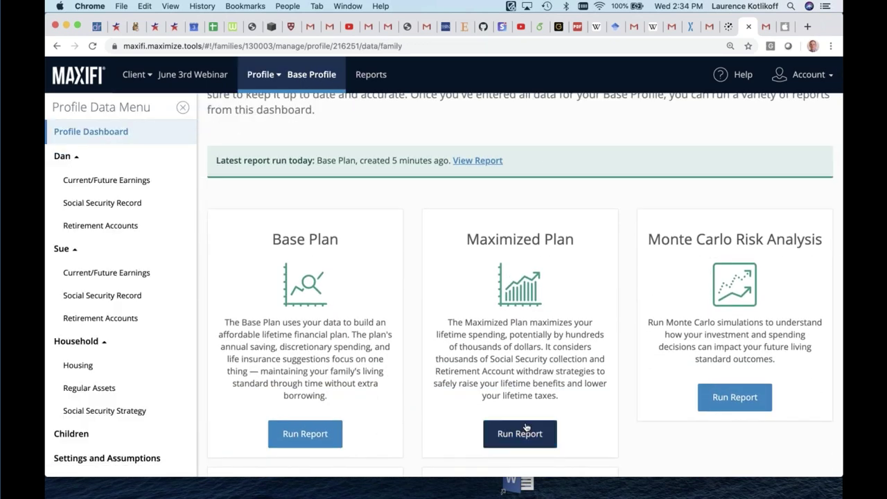
click(526, 432)
scroll(526, 428, down, 3)
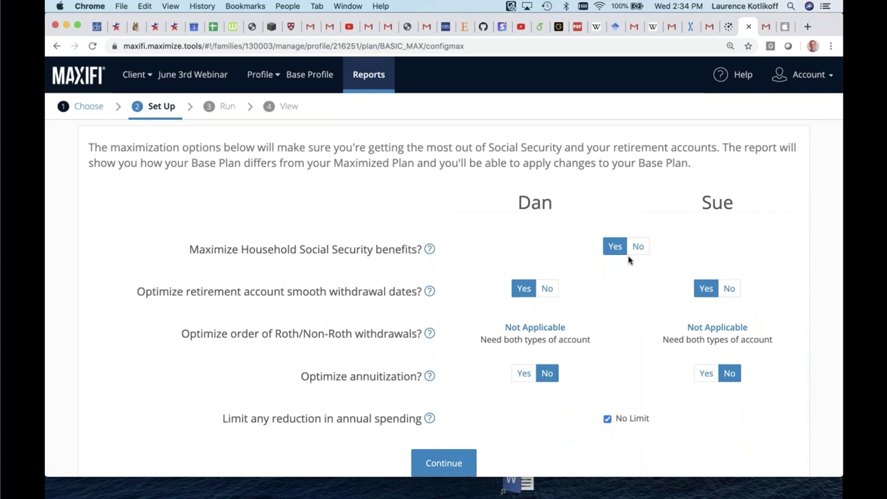
scroll(629, 257, down, 2)
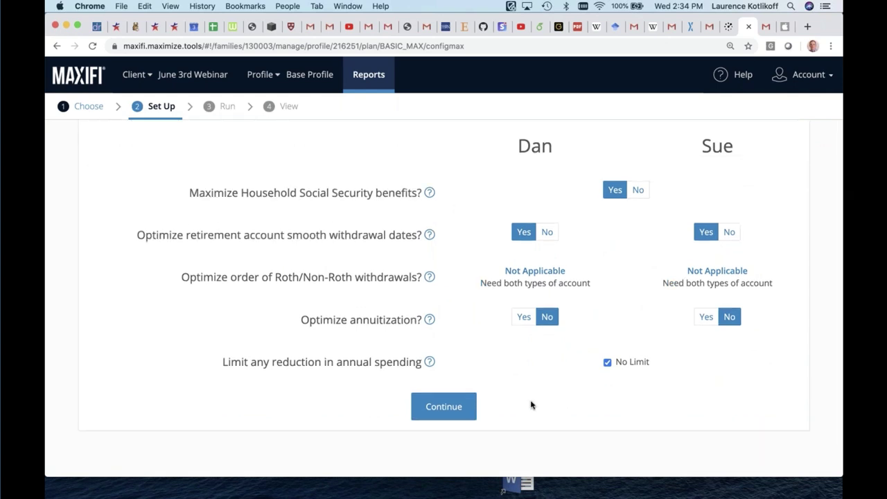
click(456, 409)
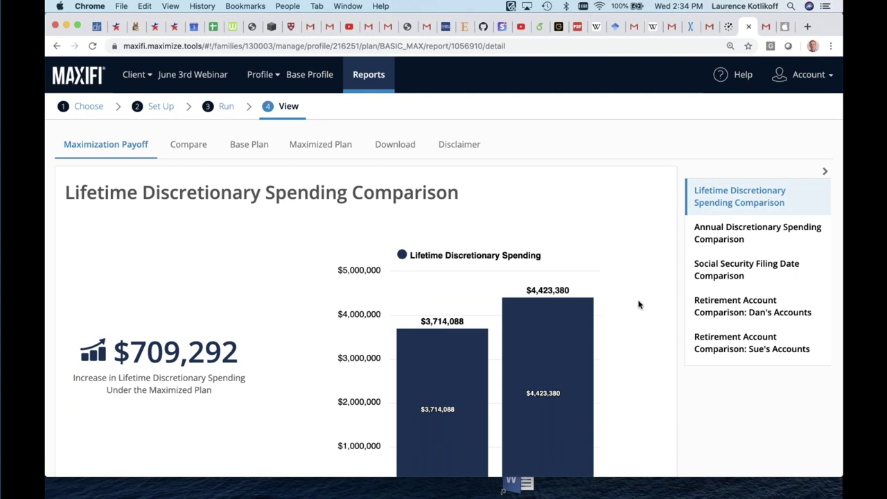
scroll(639, 304, down, 2)
scroll(639, 304, up, 2)
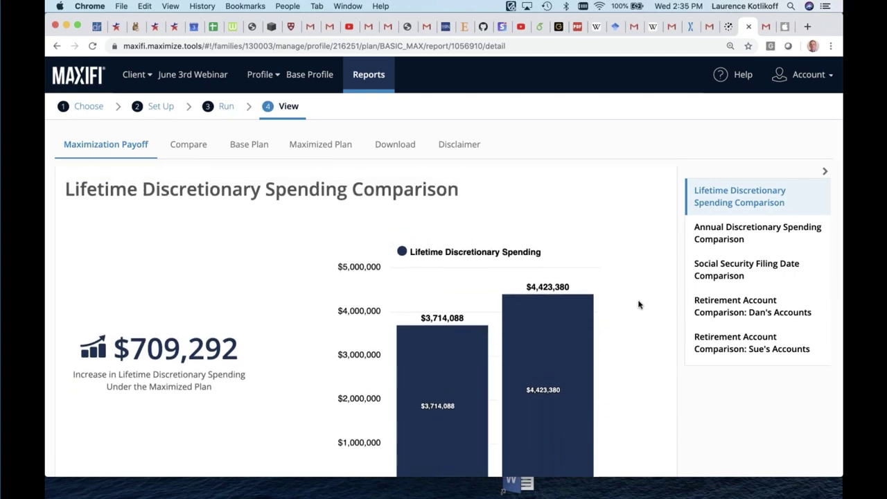
scroll(638, 304, down, 1)
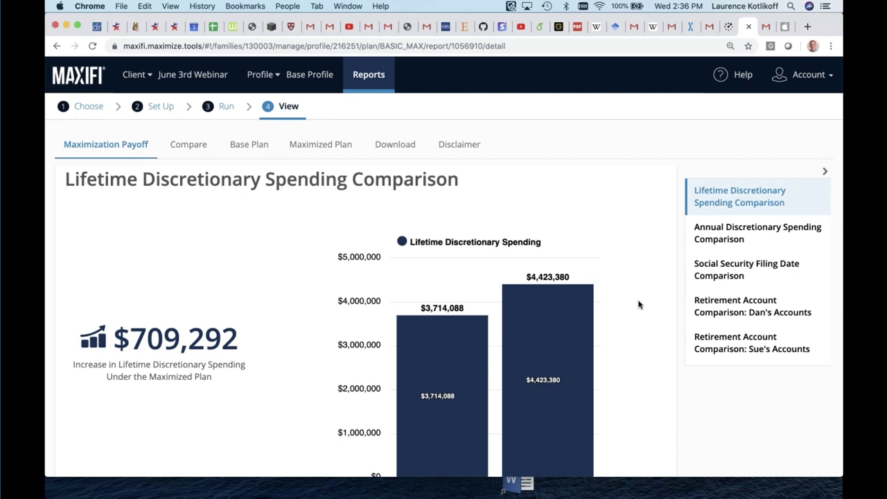
scroll(639, 305, down, 6)
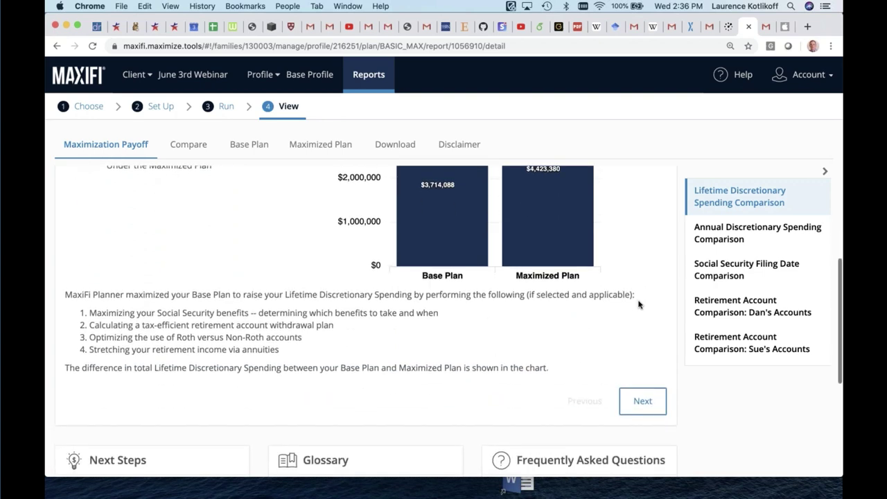
Review the Annual Discretionary Spending Comparison: maximized $110,192 per year versus the Base Plan's $88,431
click(642, 431)
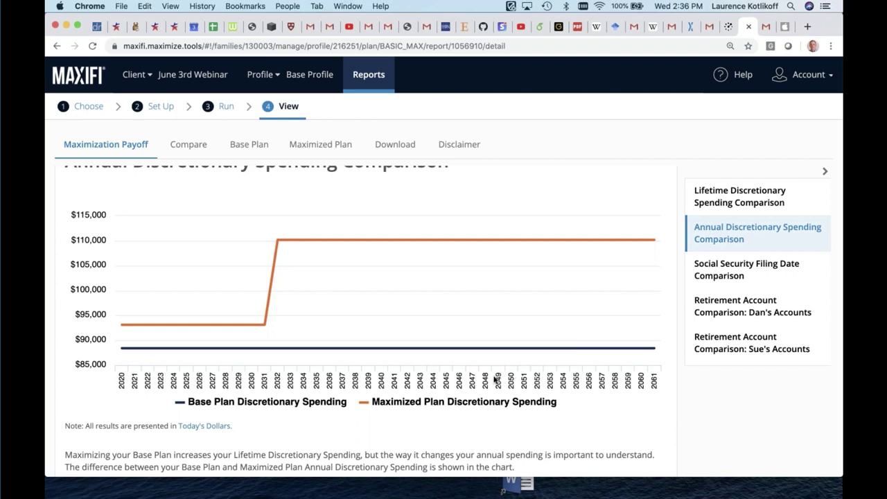
mouse_move(380, 348)
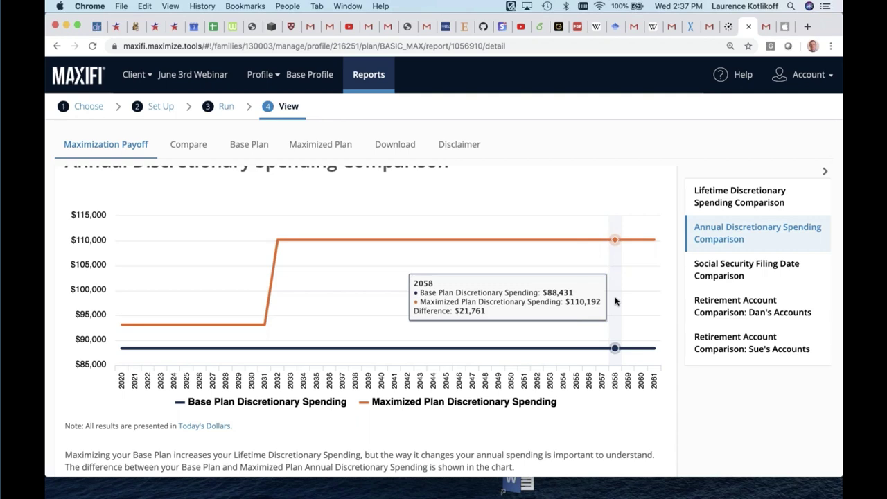
scroll(614, 301, down, 5)
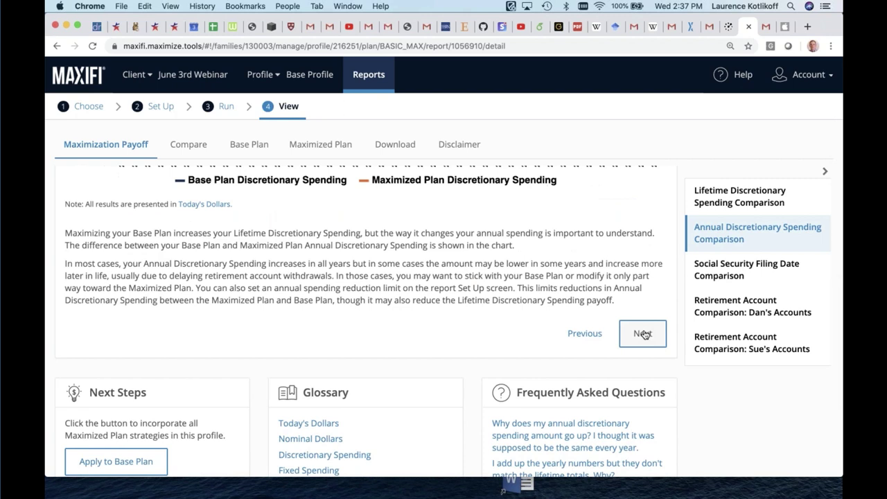
Advance past the Social Security Filing Date Comparison to the husband's Retirement Account Comparison
click(642, 333)
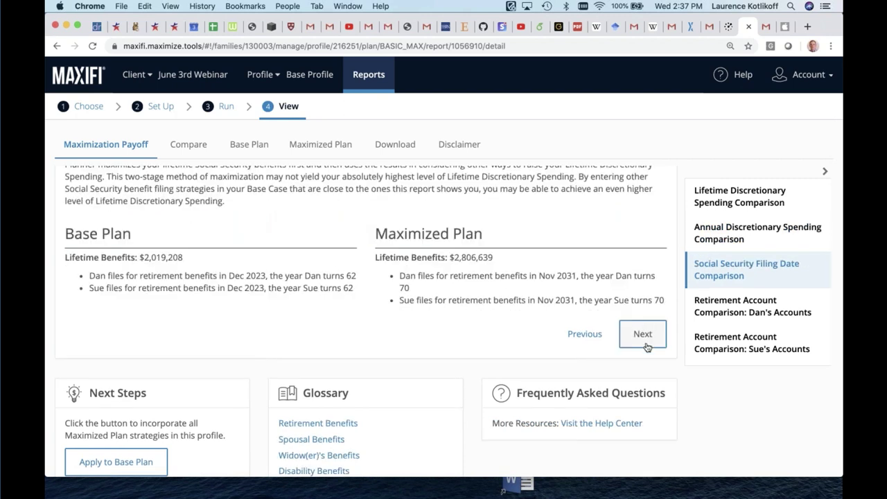
click(642, 335)
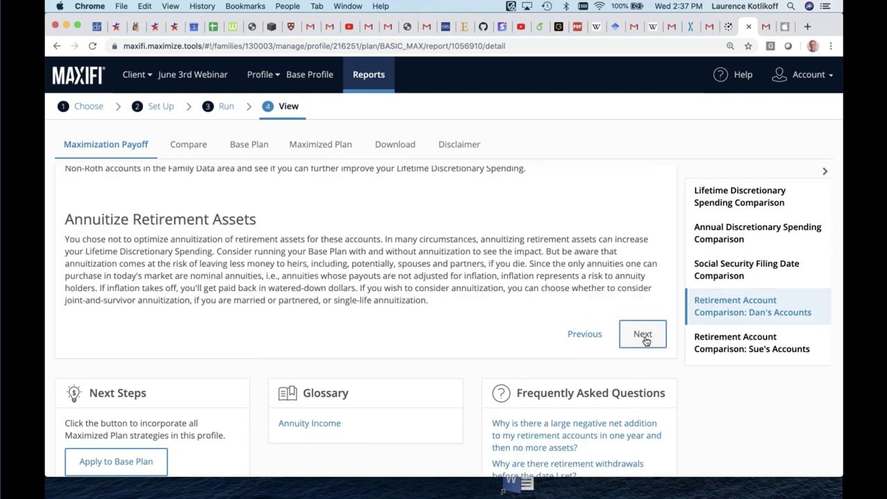
scroll(643, 339, up, 6)
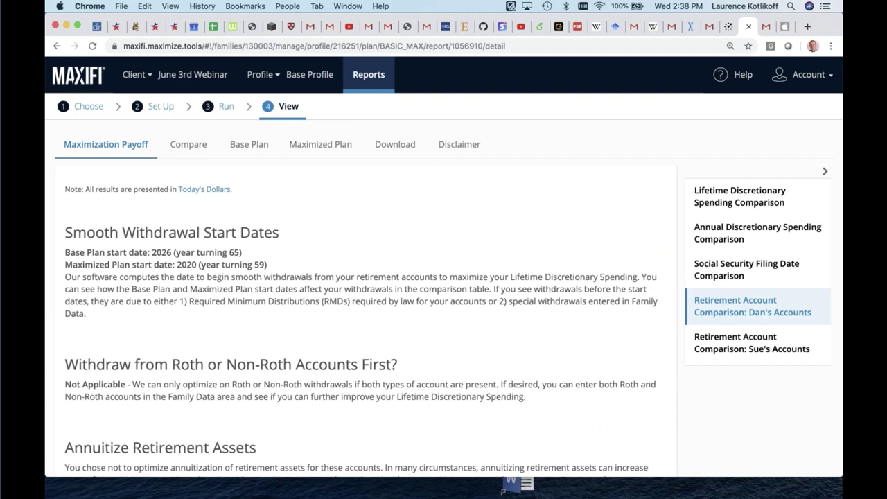
scroll(360, 319, down, 1)
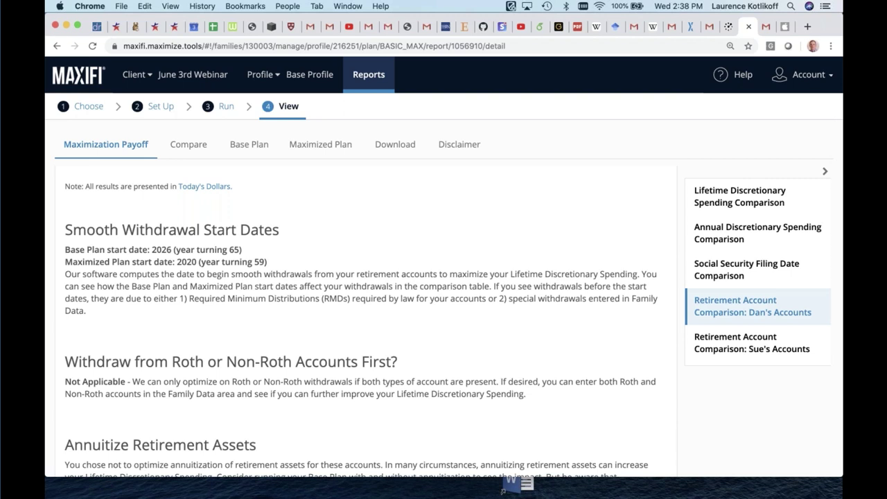
Switch to the Base Profile dashboard, browse it, and bring up the profile list again
click(270, 75)
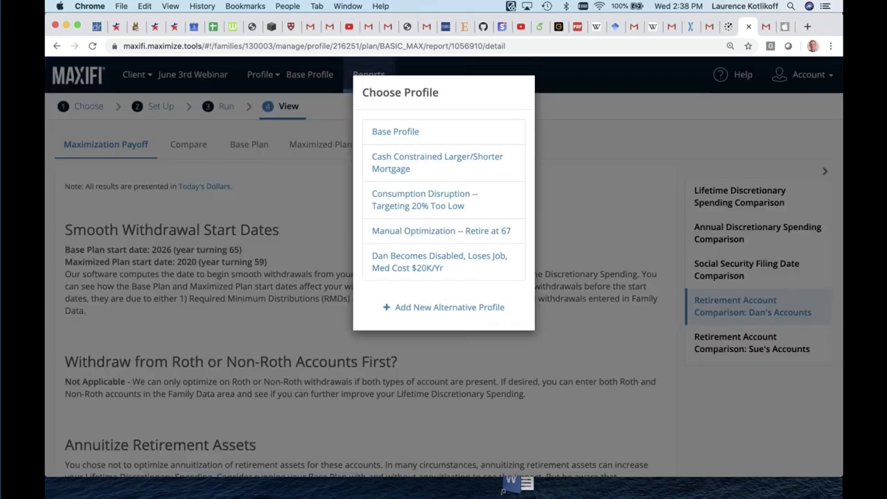
click(302, 82)
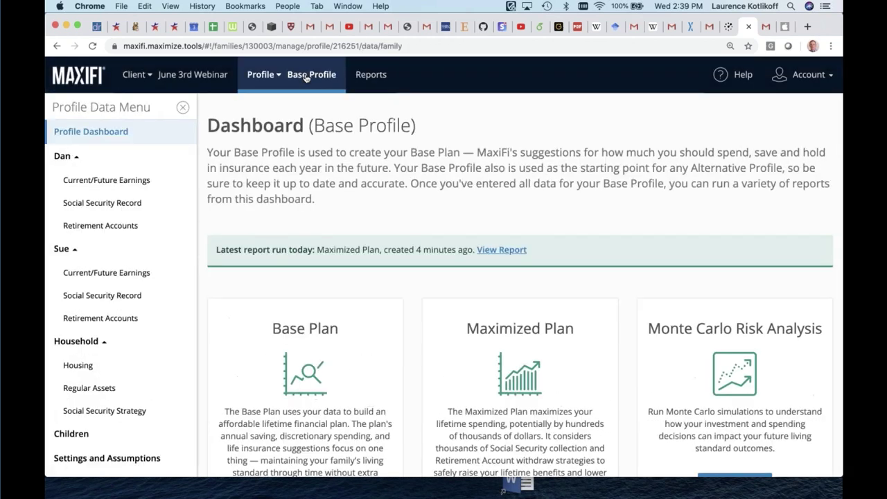
scroll(530, 409, down, 2)
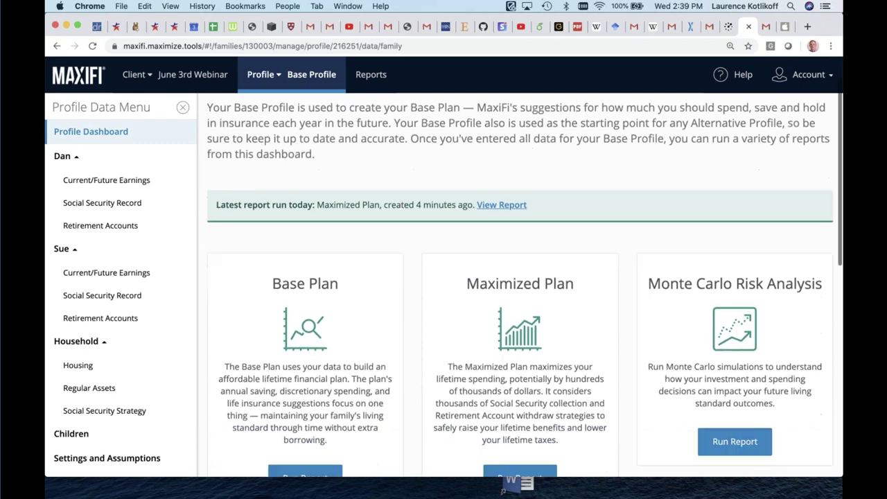
scroll(549, 388, down, 2)
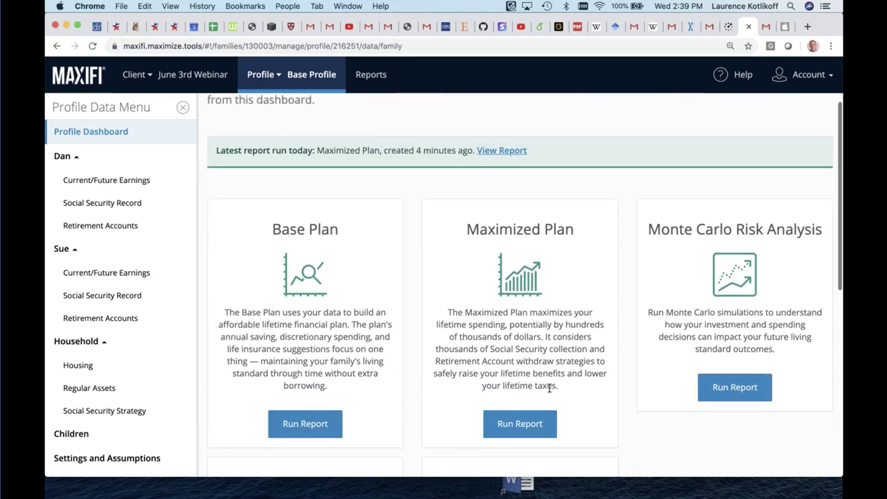
scroll(546, 385, up, 1)
scroll(388, 408, up, 2)
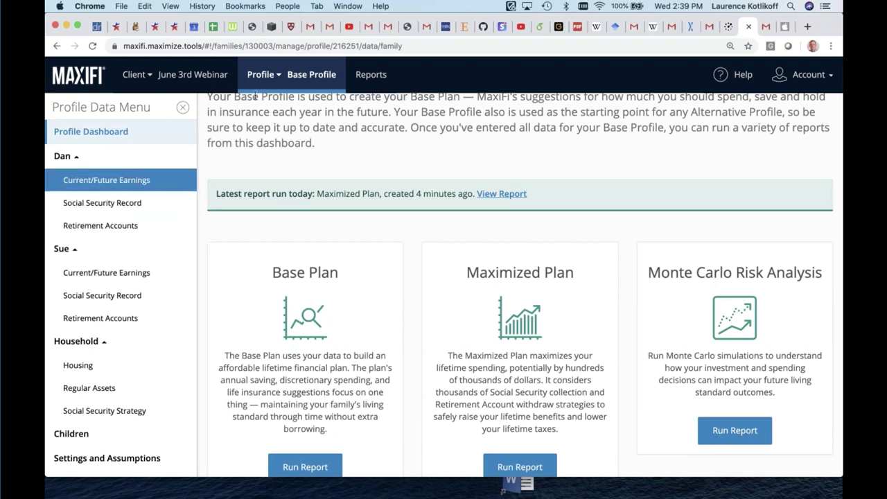
click(274, 81)
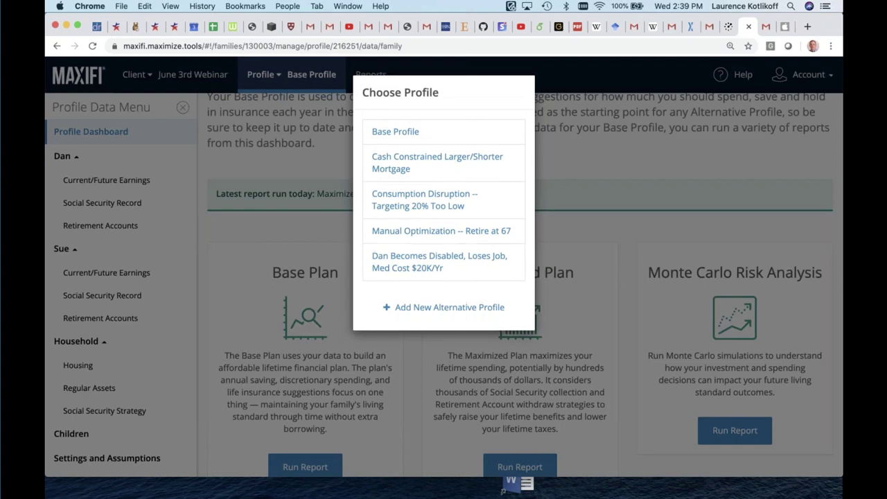
Load the Manual Optimization -- Retire at 67 profile and view the husband's current and future earnings
click(426, 232)
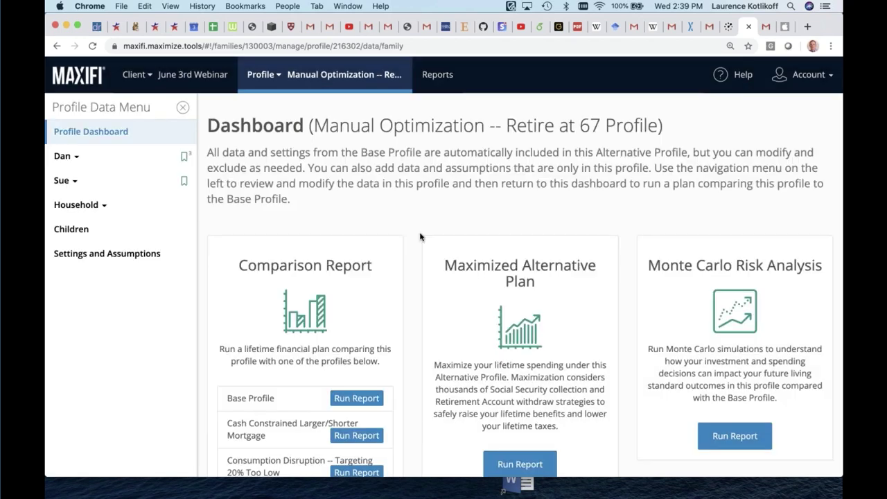
click(83, 158)
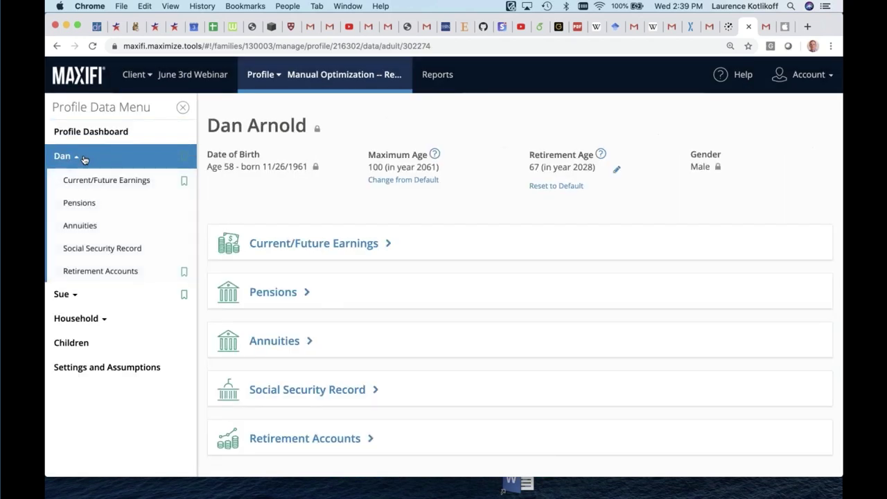
click(337, 245)
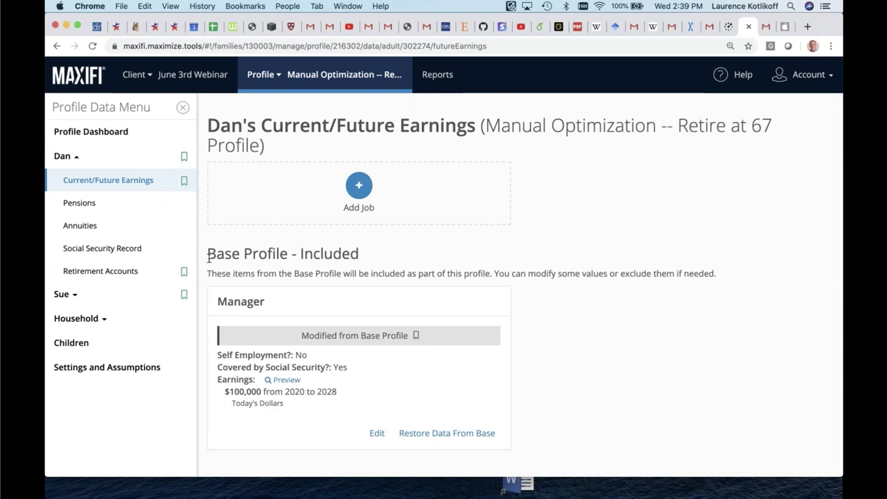
Check the wife's current and future earnings, then return to her profile overview showing retirement at 67
click(72, 296)
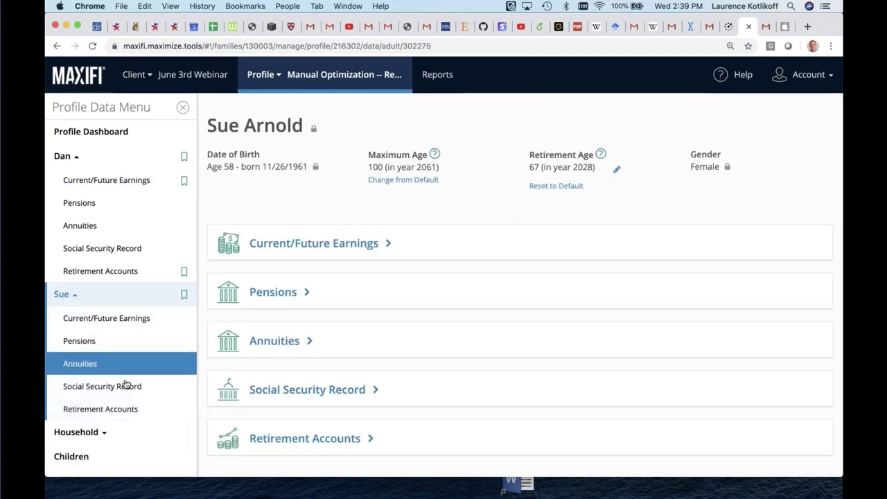
click(109, 317)
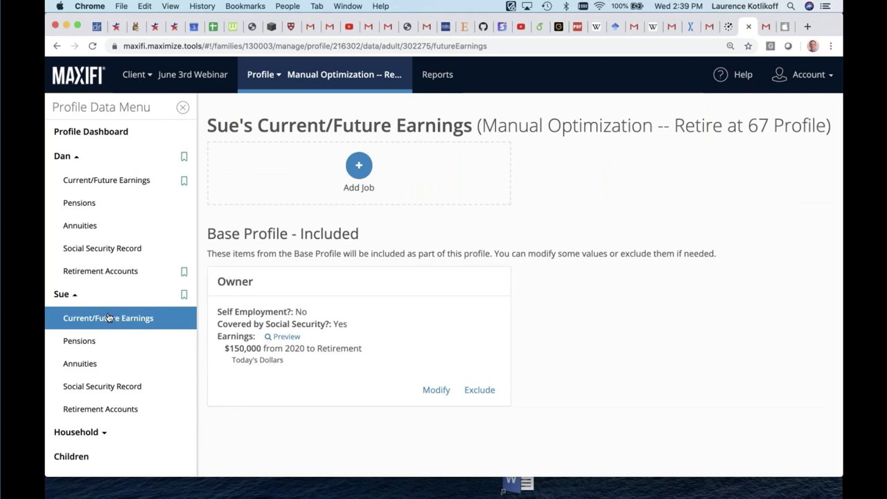
click(65, 293)
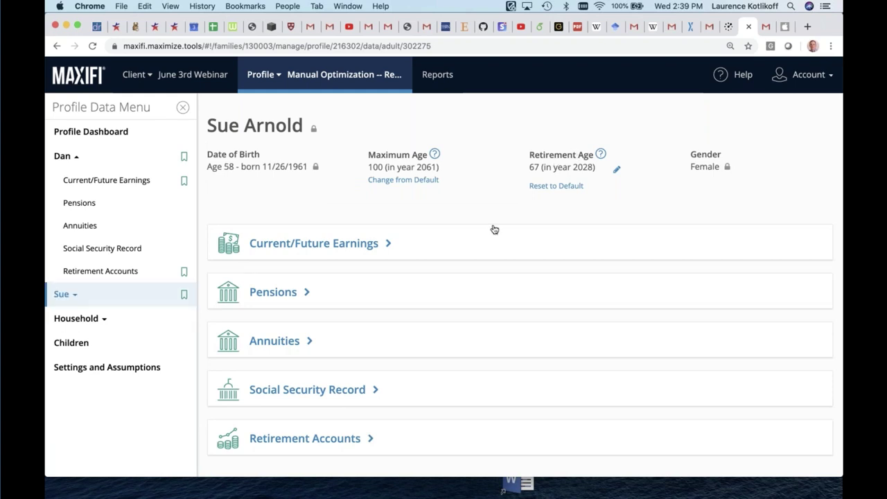
Run a Comparison Report of the Retire at 67 profile against the Base Profile
click(431, 79)
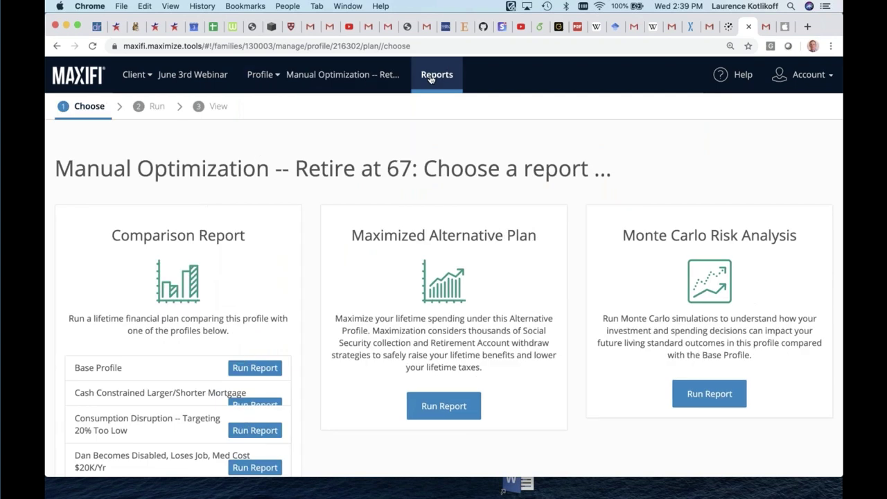
scroll(315, 399, down, 2)
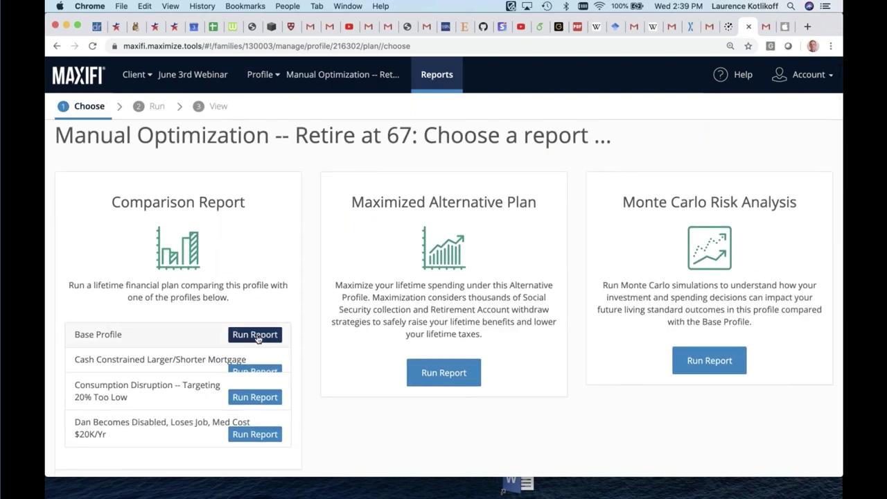
click(255, 335)
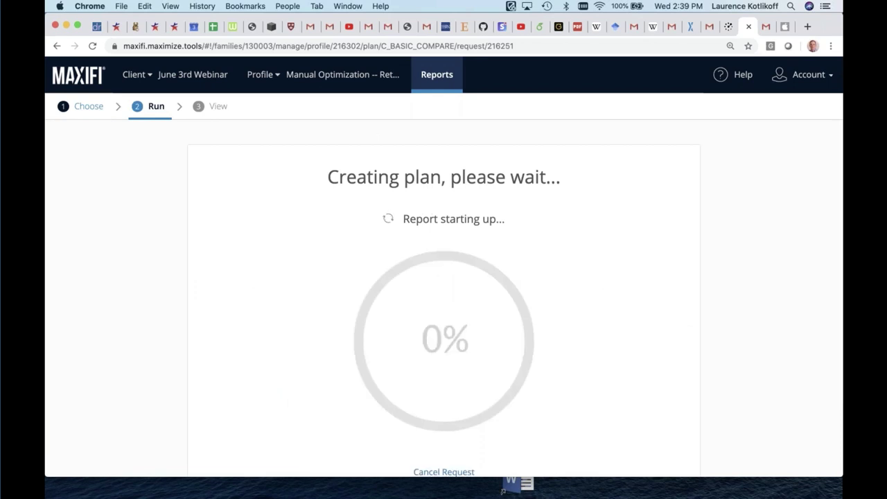